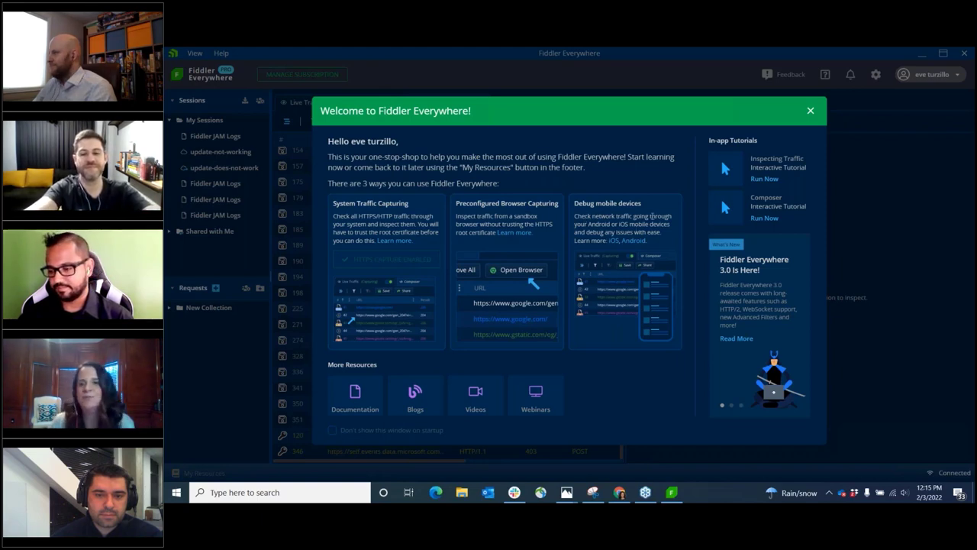
Step: Dismiss the welcome window and filter the captured sessions to those whose HTTP Version contains "http/2"
click(812, 114)
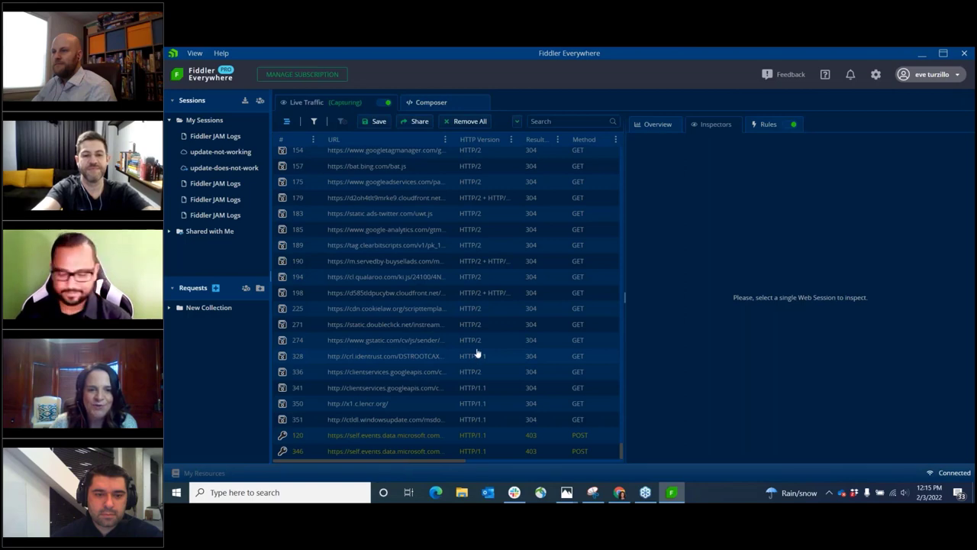
click(511, 141)
text(http/2)
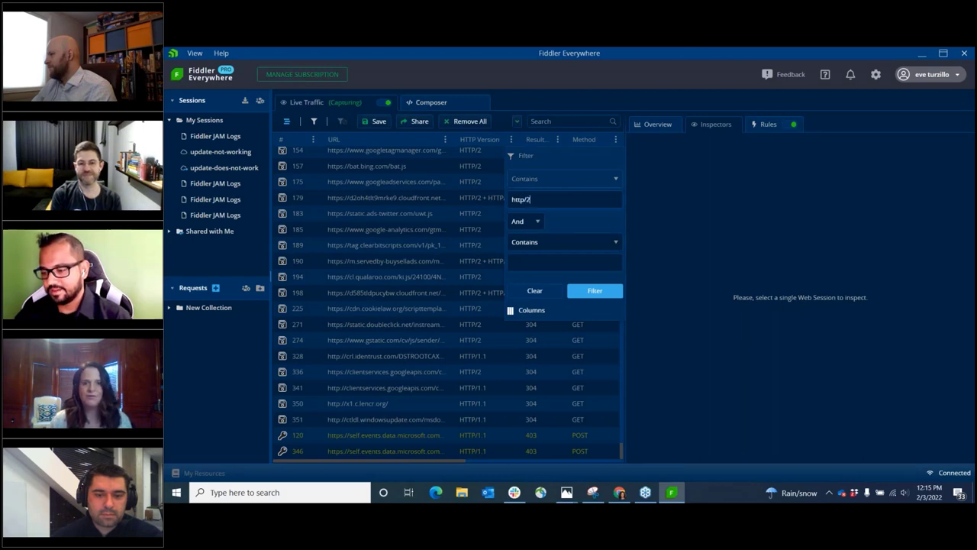
click(601, 291)
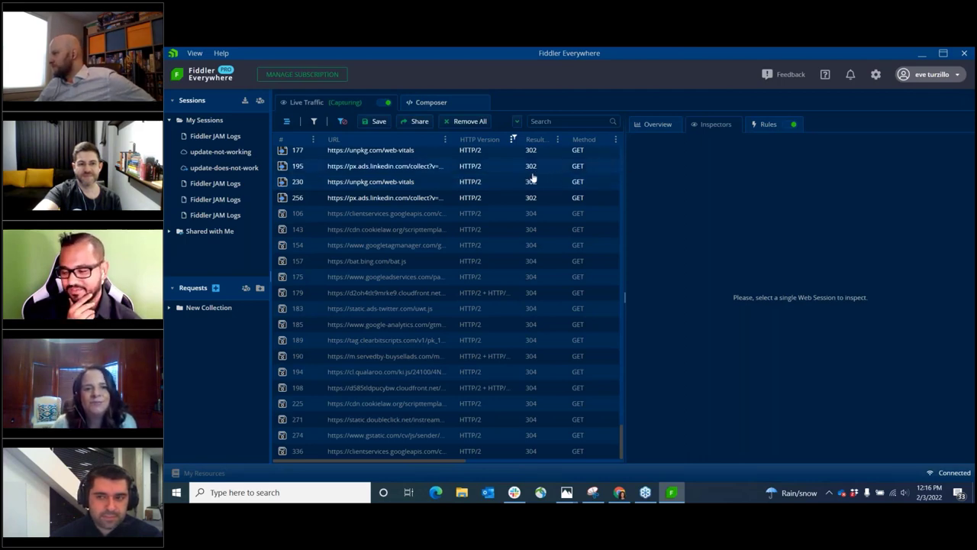
scroll(517, 204, up, 5)
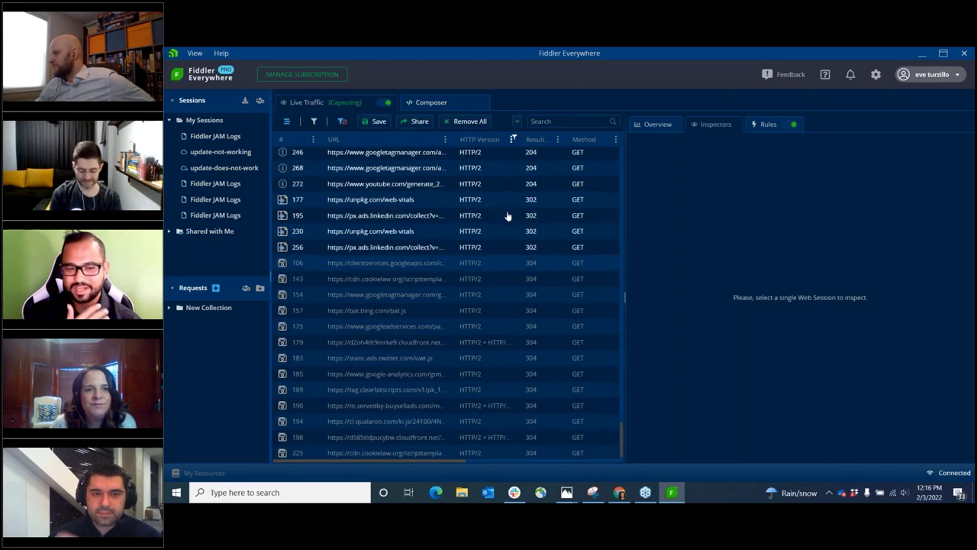
scroll(458, 305, up, 10)
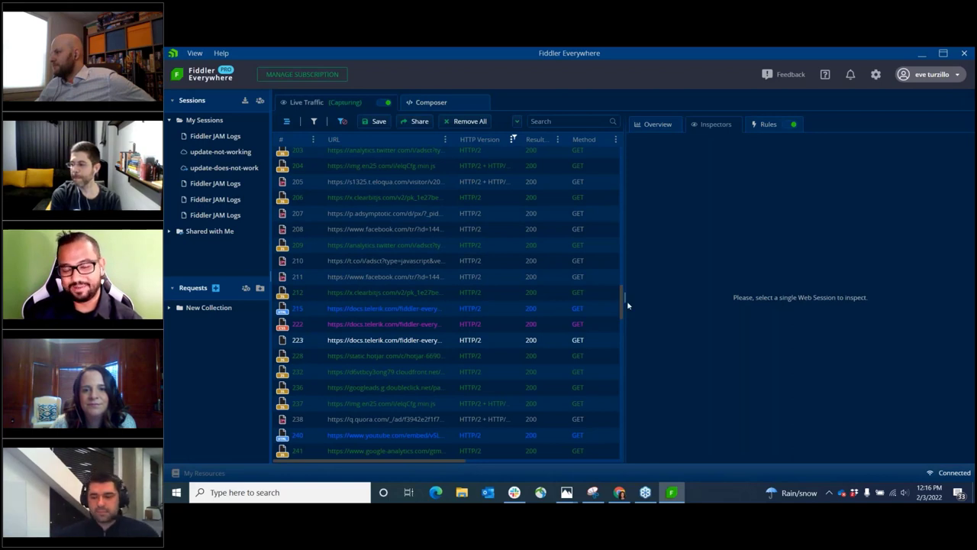
drag(624, 298, 633, 298)
scroll(598, 211, up, 10)
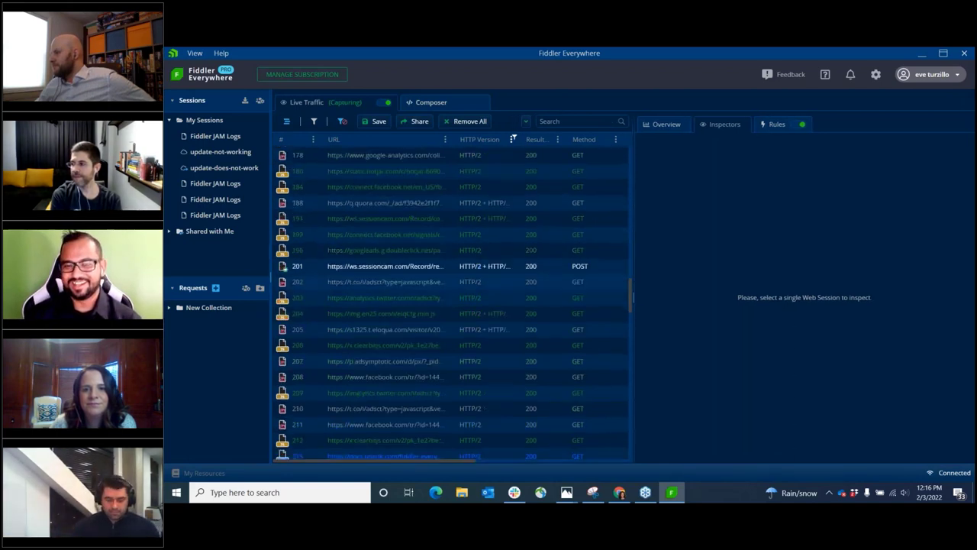
scroll(451, 301, up, 5)
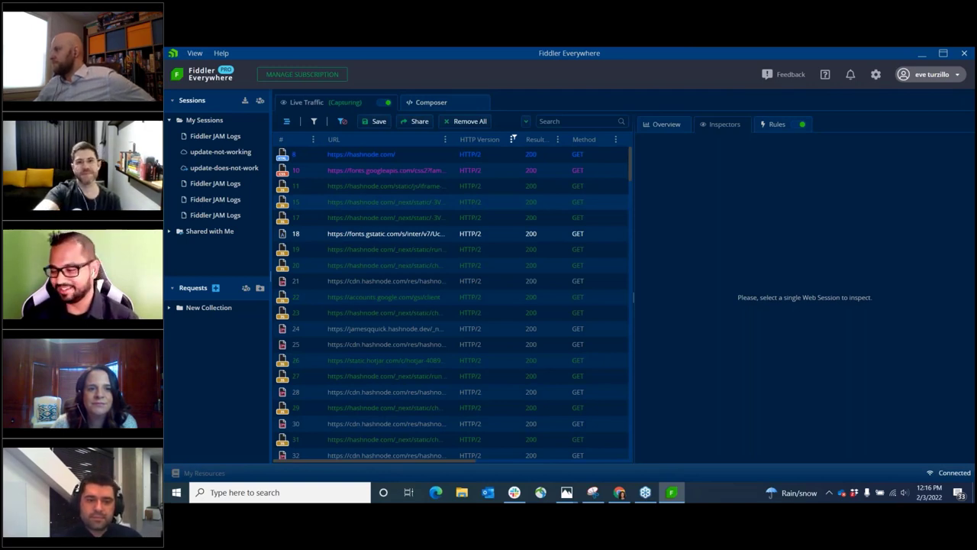
right_click(387, 156)
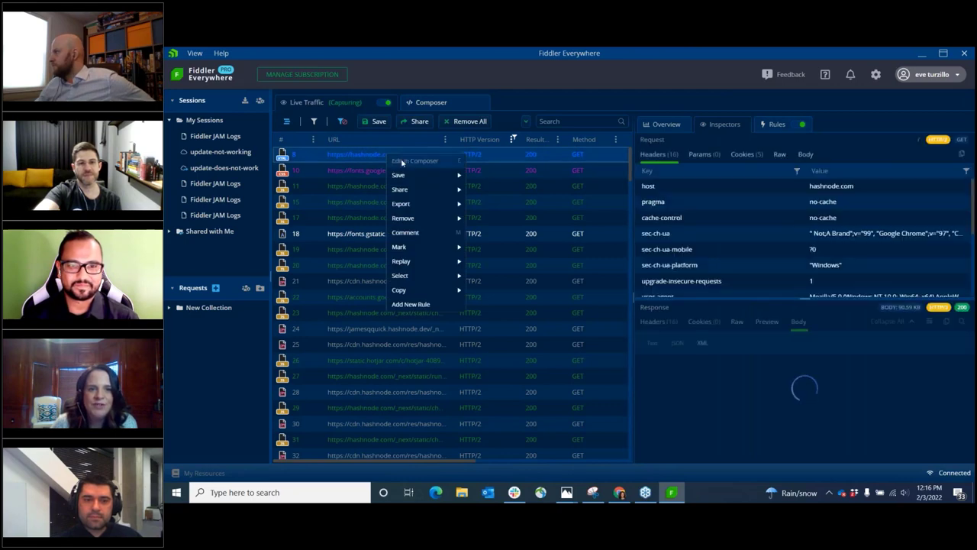
click(402, 162)
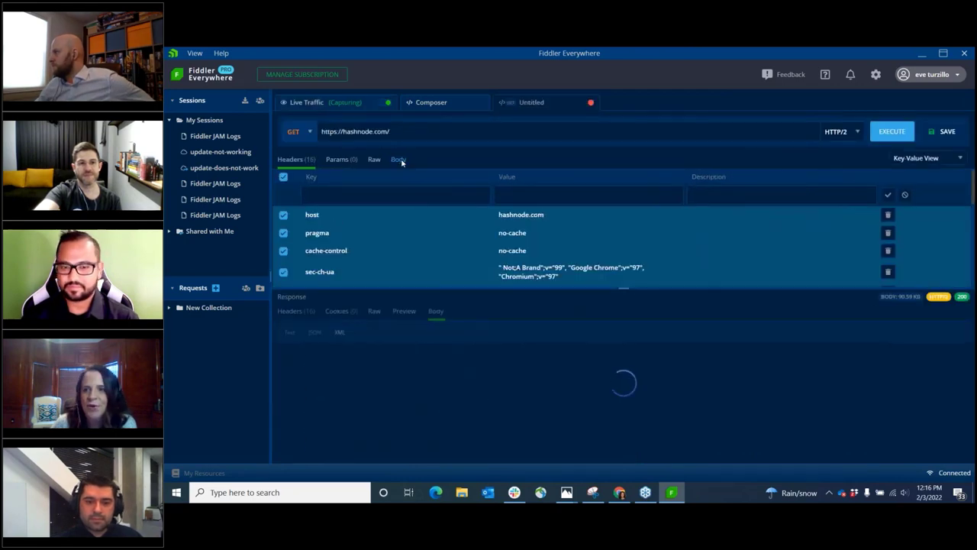
click(837, 134)
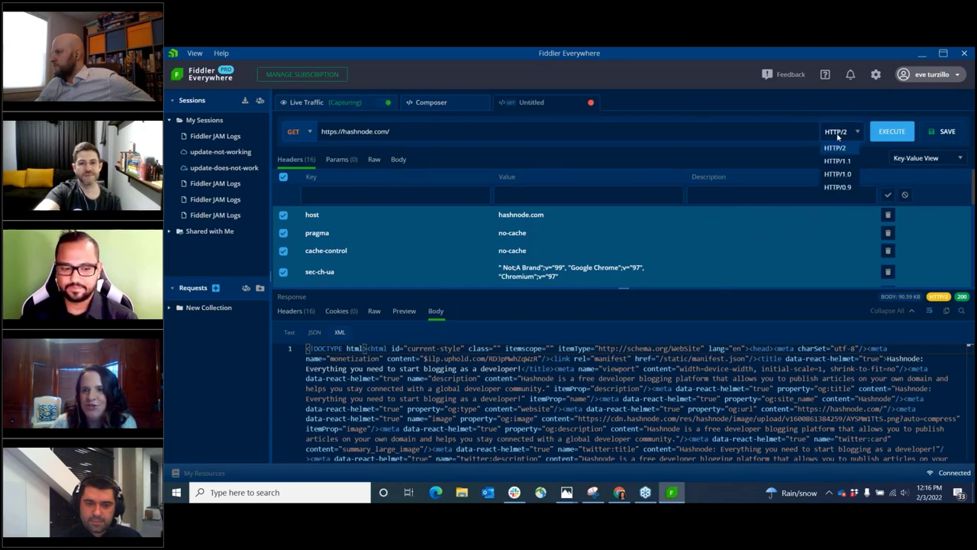
click(836, 147)
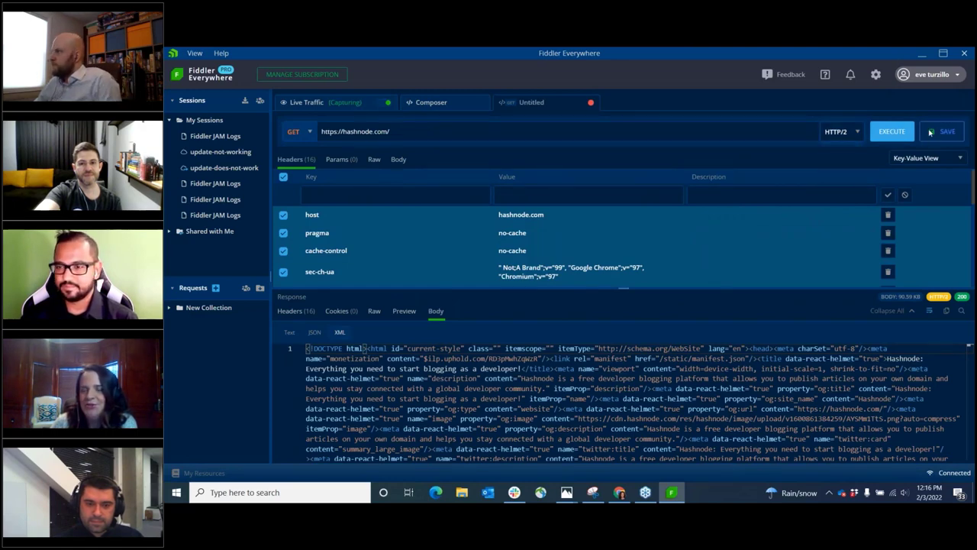
Step: Look at the save options for the composed hashnode.com request without saving, and view its response preview and response headers
click(939, 131)
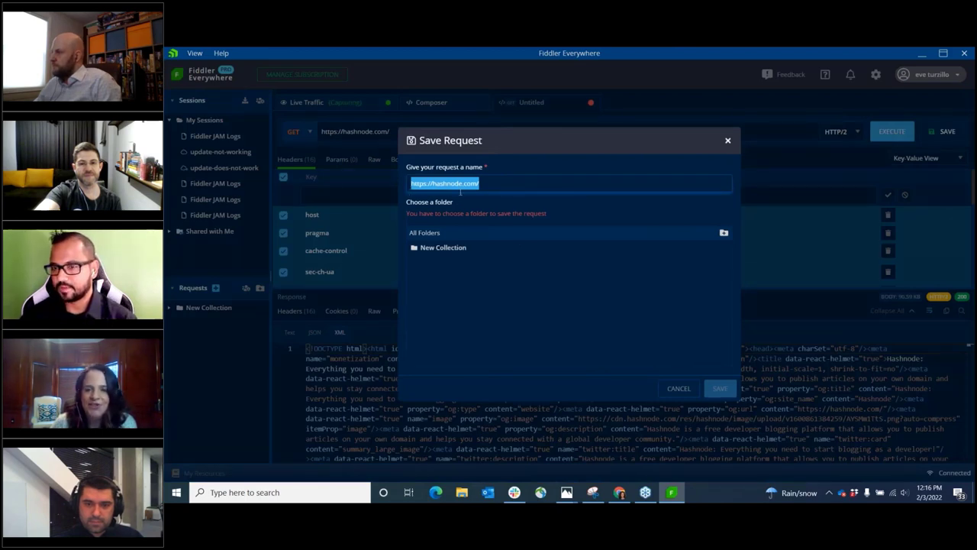
click(729, 144)
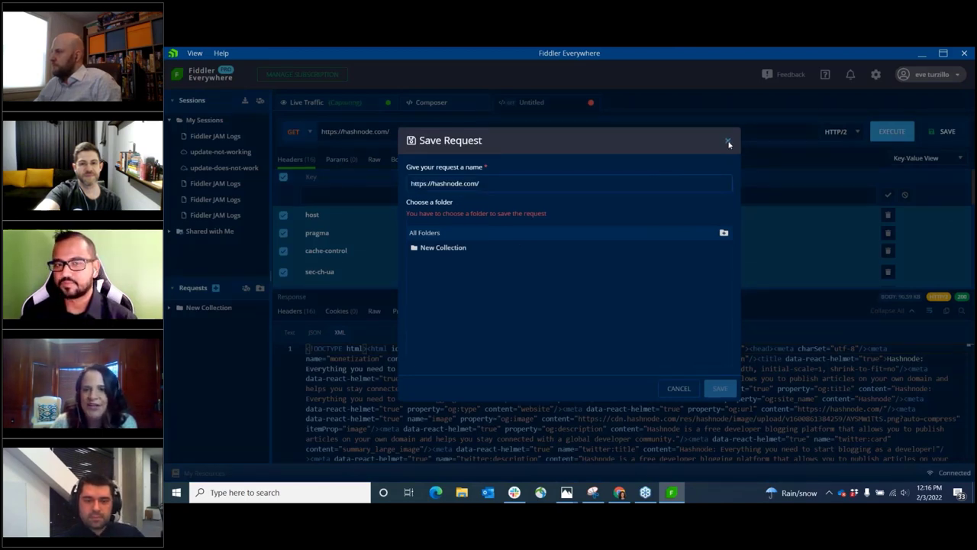
click(405, 311)
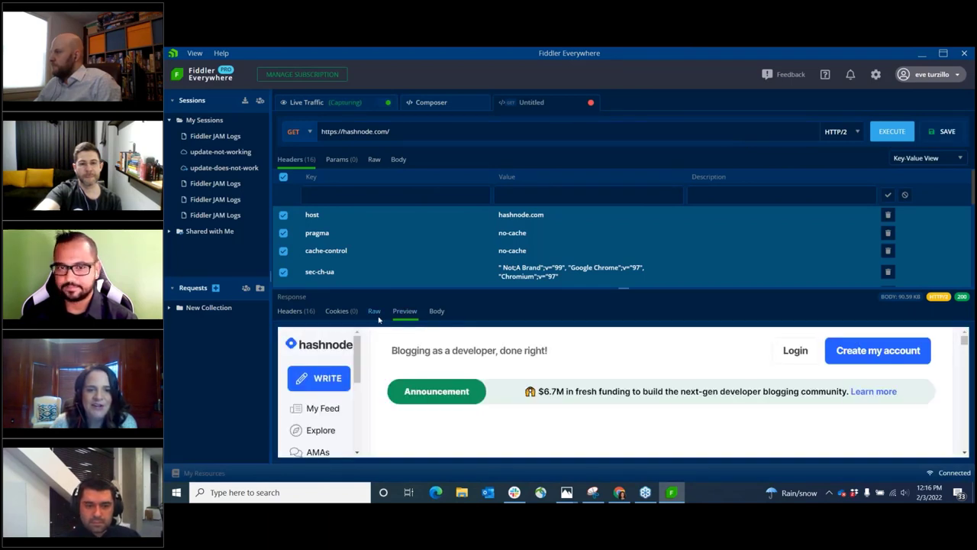
click(297, 311)
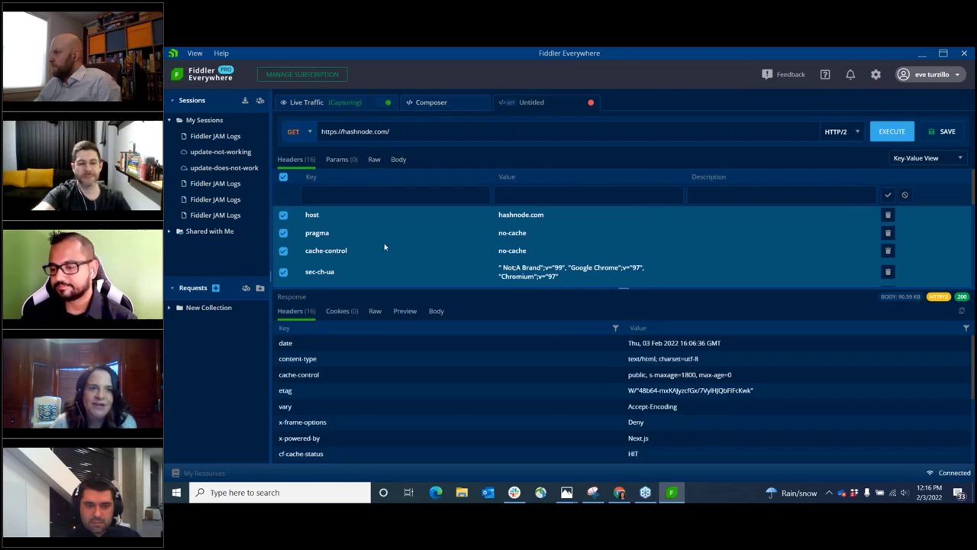
Step: Return to the live traffic and examine the hashnode.com session's overview, from timings and sizes to request and response details
click(427, 102)
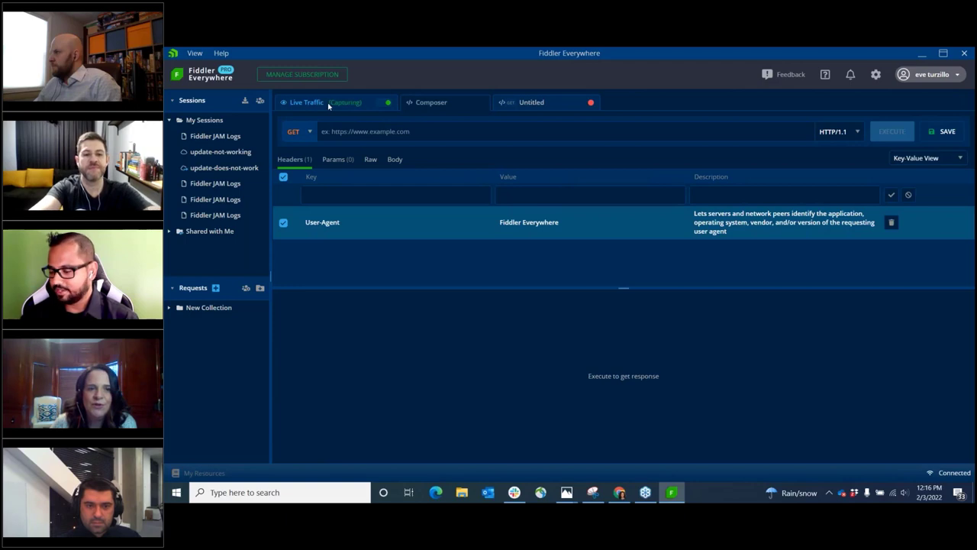
click(329, 106)
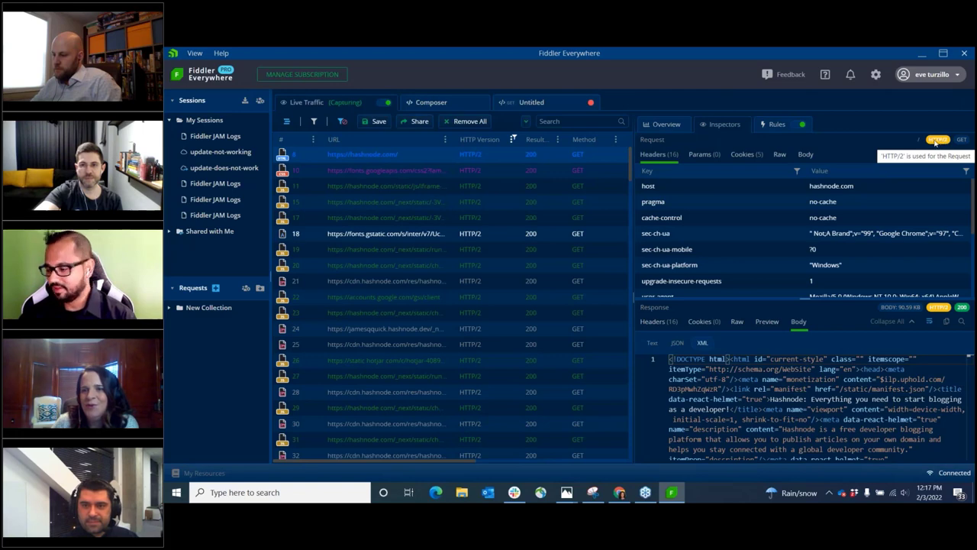
click(655, 129)
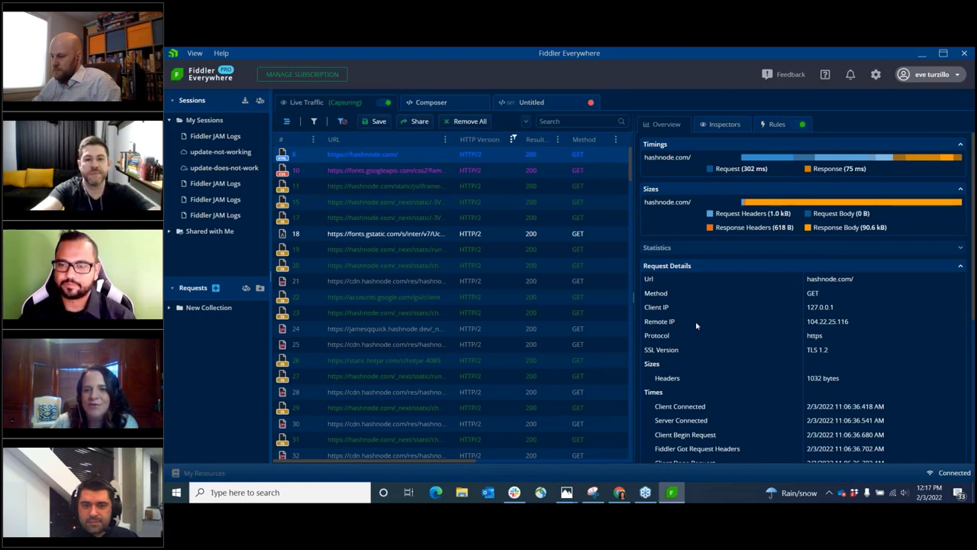
scroll(696, 325, down, 1)
scroll(696, 325, down, 6)
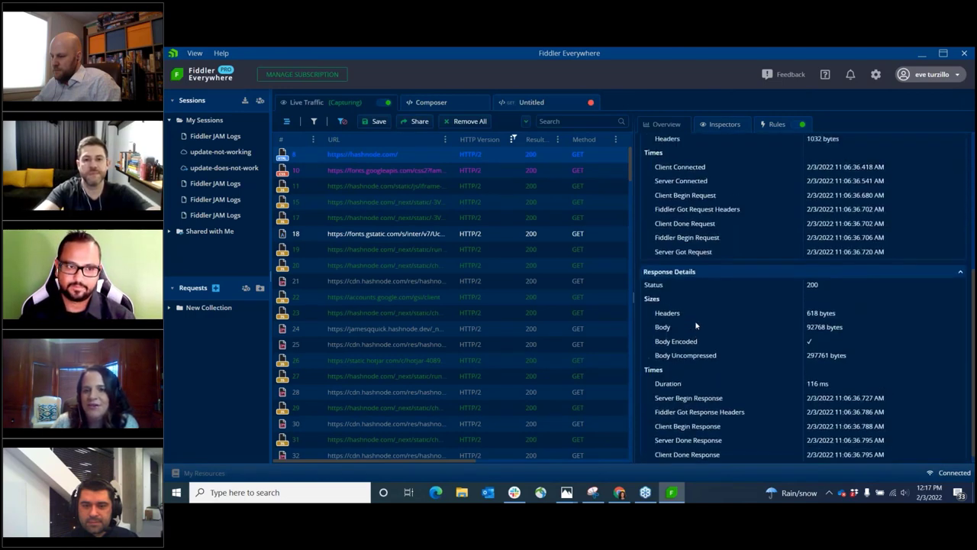
scroll(696, 325, up, 6)
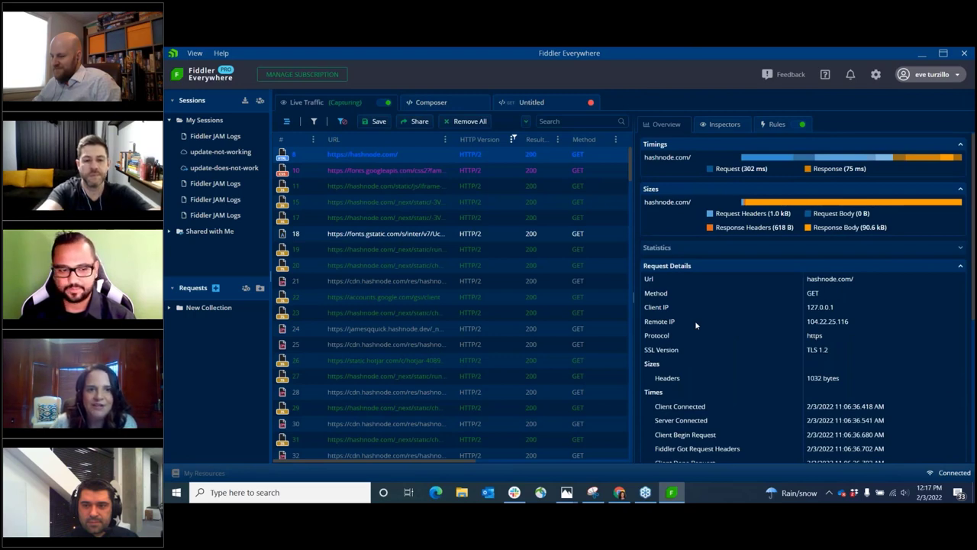
Step: Open the advanced filters, keep "all these conditions" as the match mode, and review the fields available for a condition
click(316, 125)
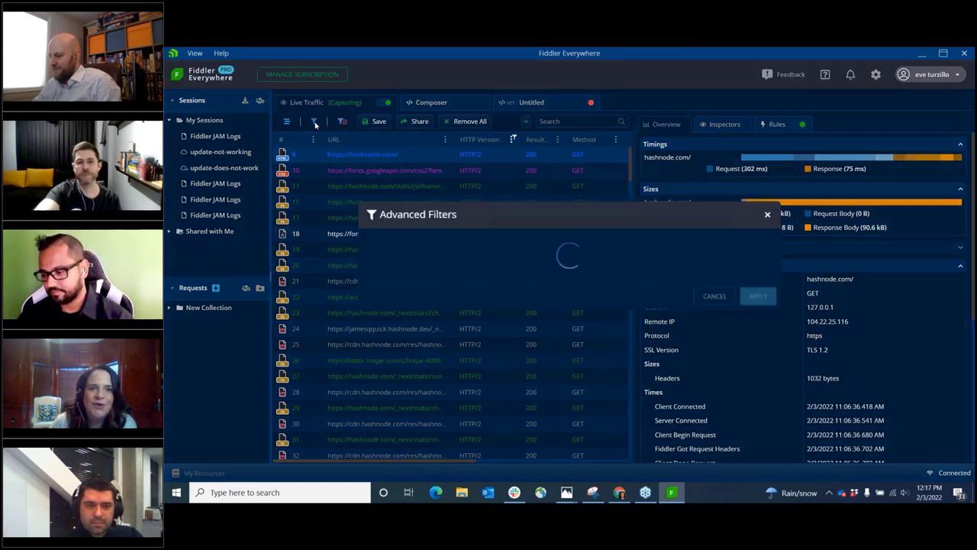
click(407, 250)
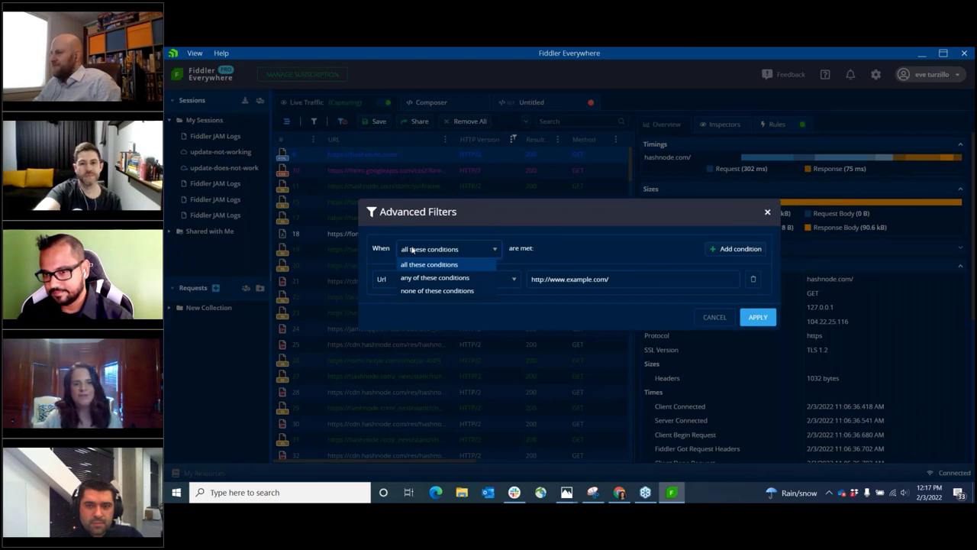
click(412, 264)
click(407, 283)
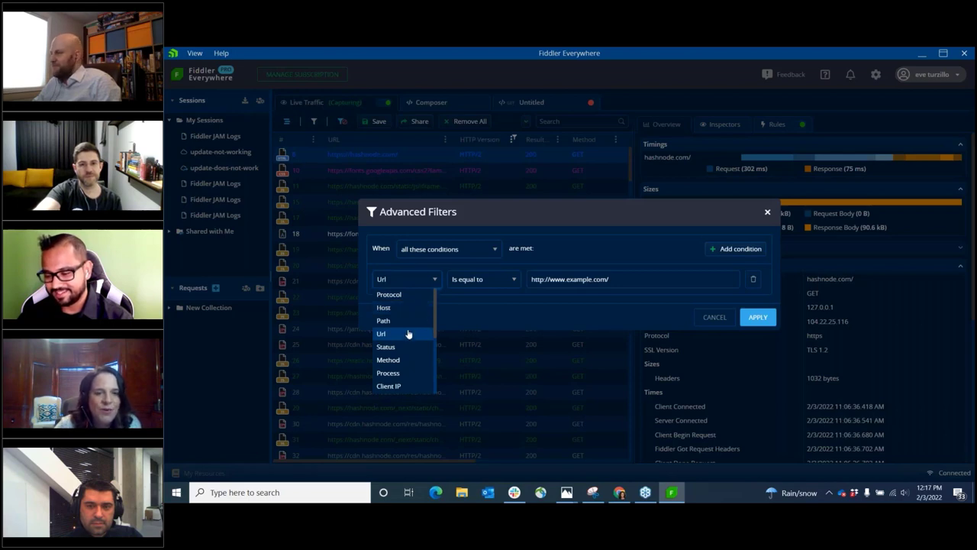
scroll(409, 333, down, 5)
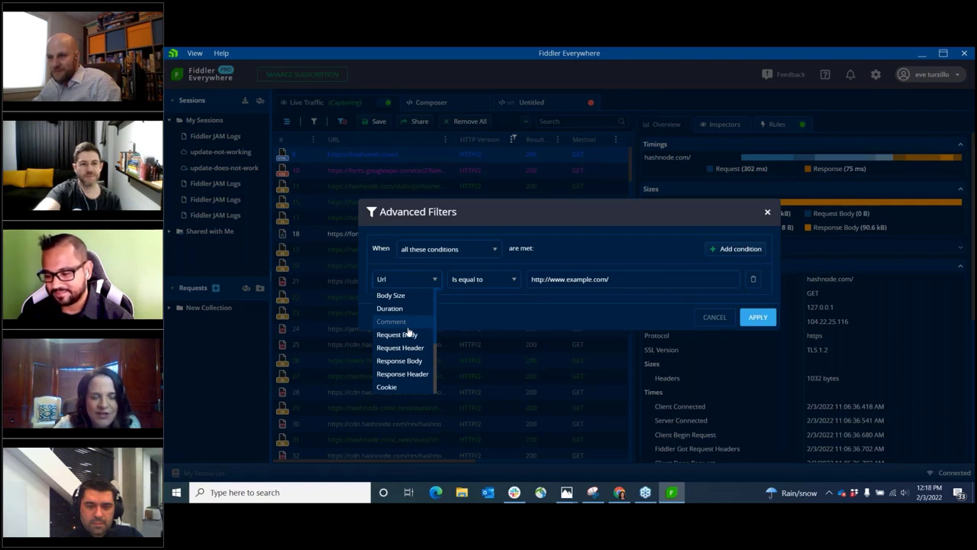
scroll(408, 334, up, 5)
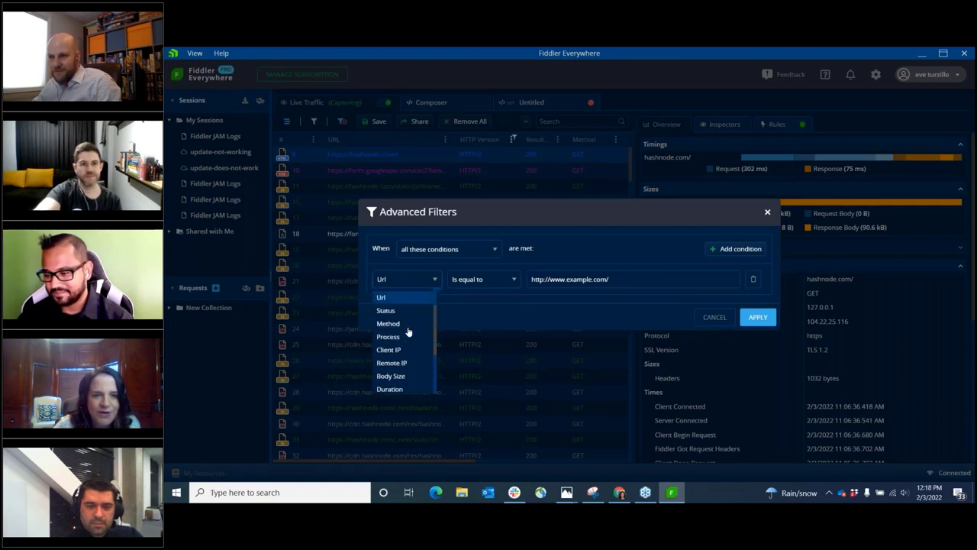
scroll(409, 331, down, 5)
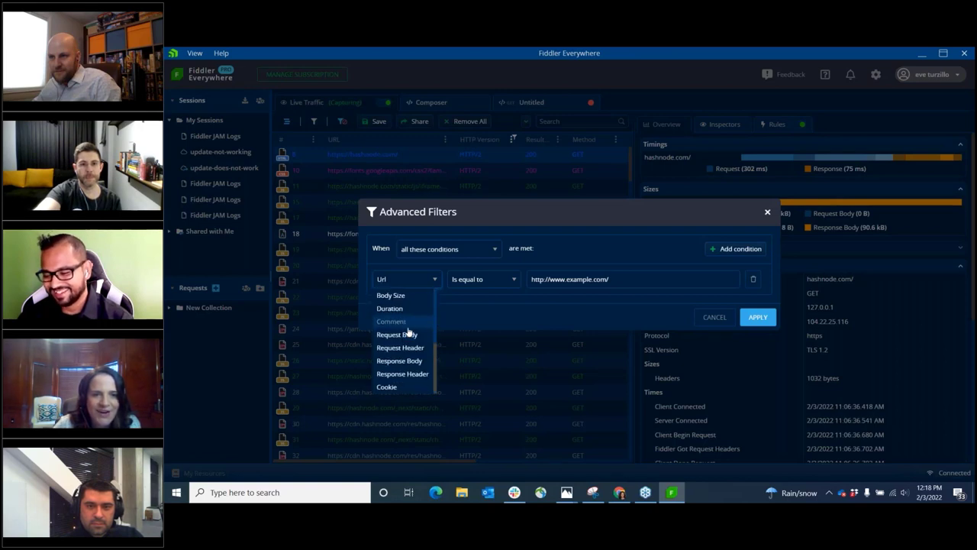
Step: Try a second advanced filter condition using Path with "Ends with", and close the filters without applying them
click(729, 252)
click(729, 251)
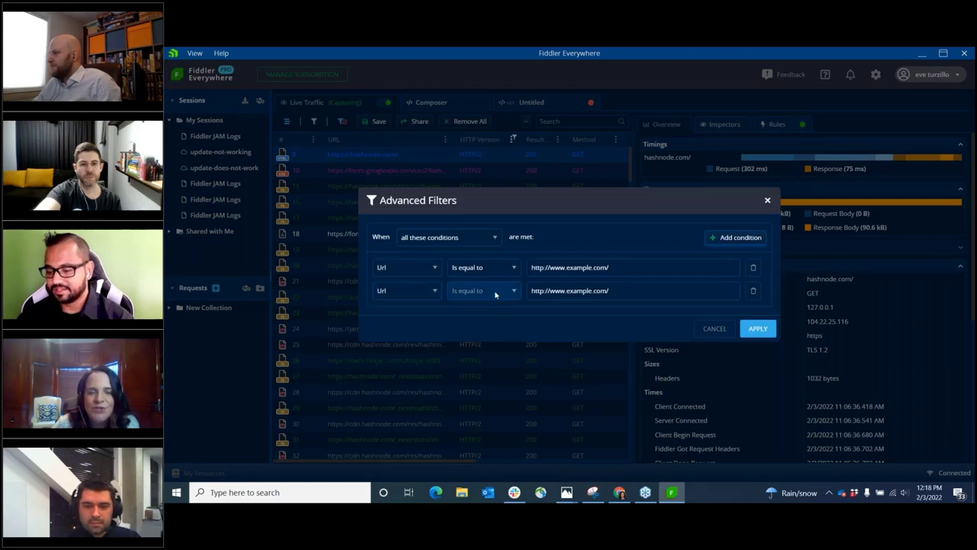
click(432, 291)
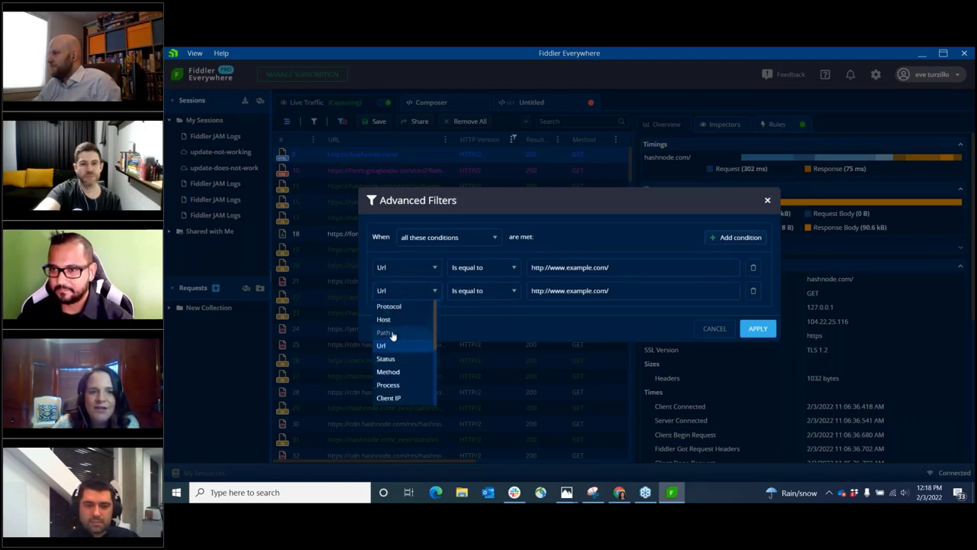
click(389, 334)
click(485, 290)
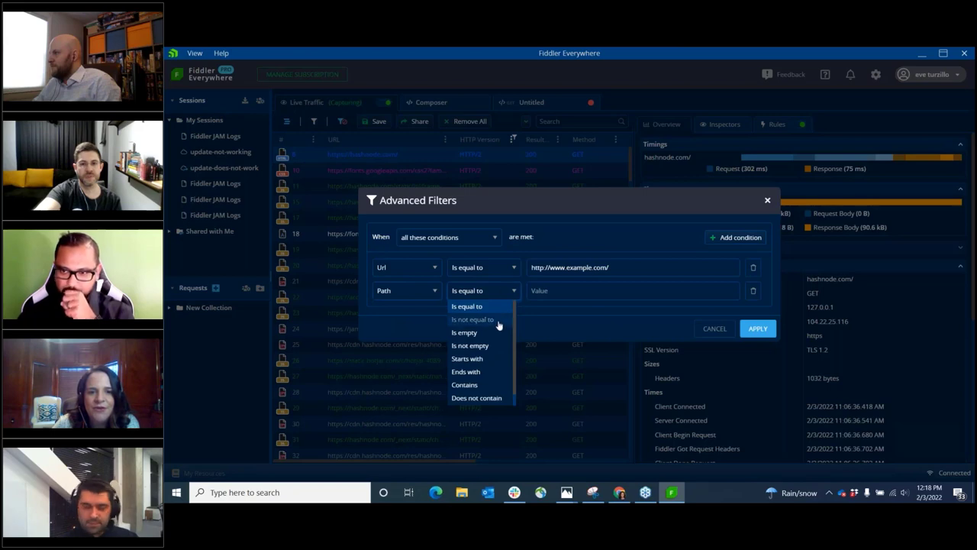
click(479, 372)
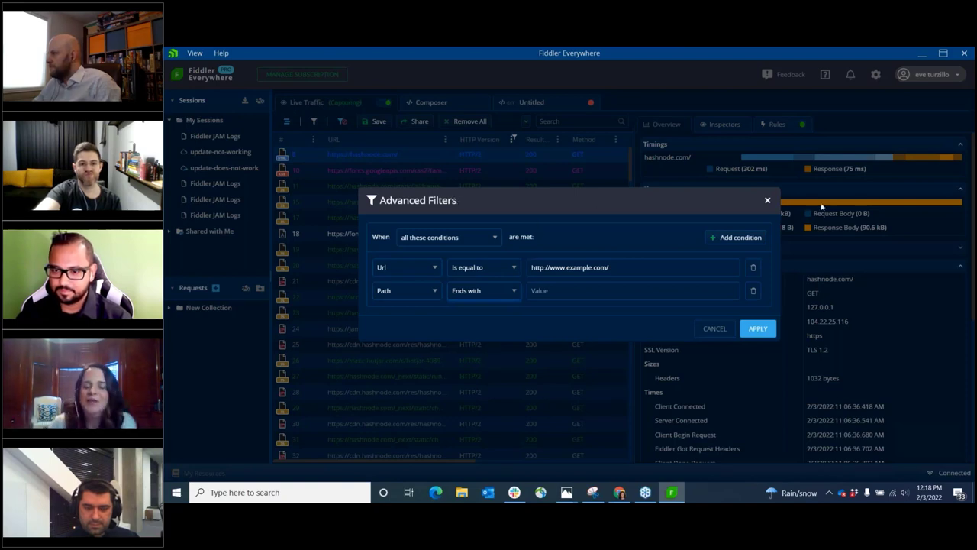
click(768, 203)
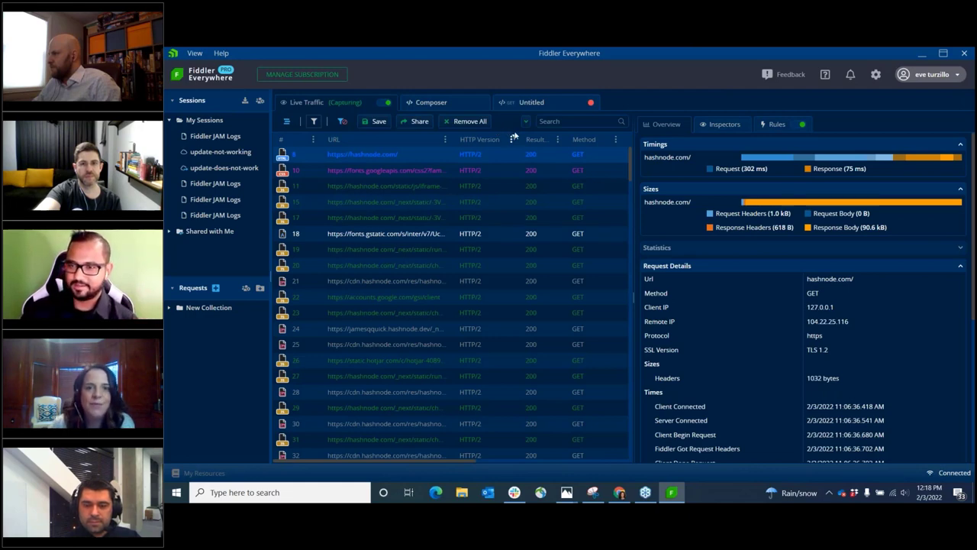
Step: Sort the sessions by descending result code and filter the Result column to values containing 404
click(544, 140)
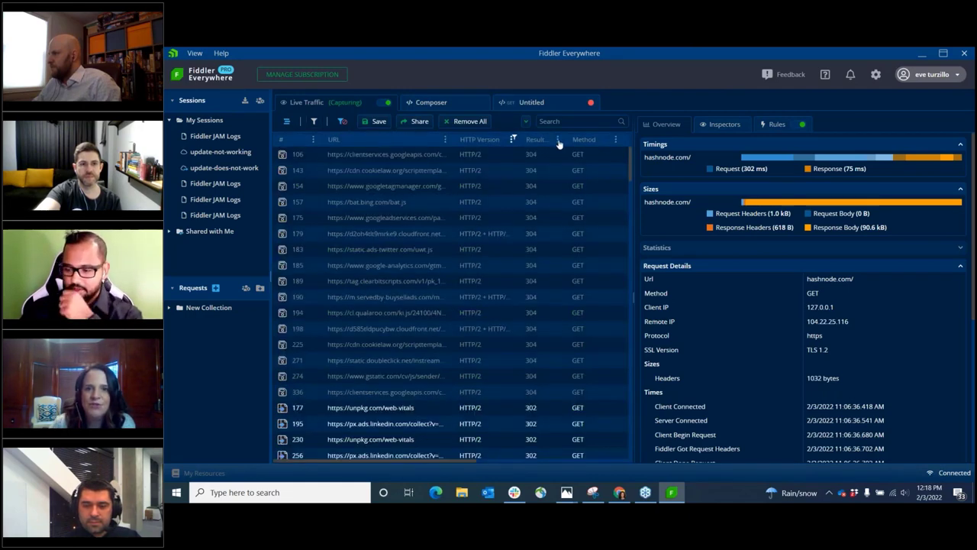
click(558, 139)
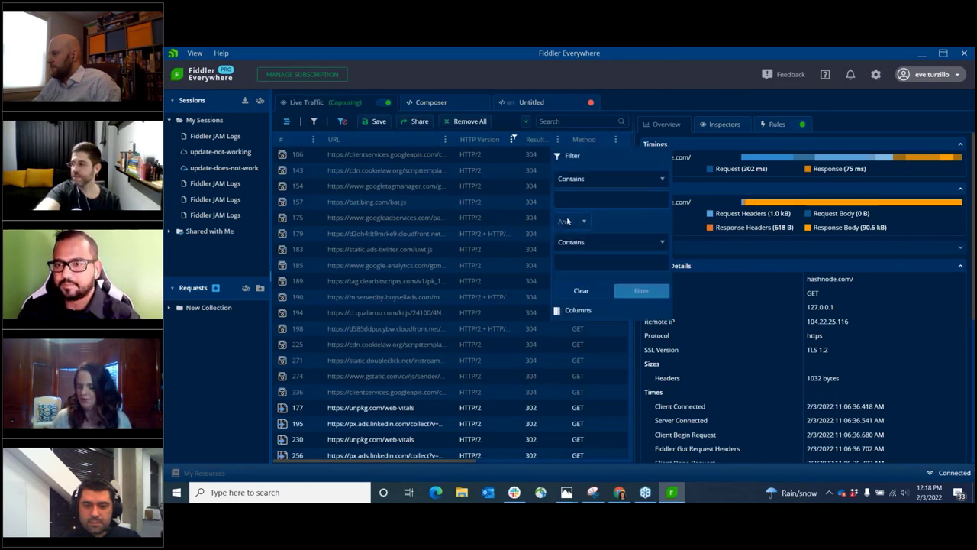
text(404)
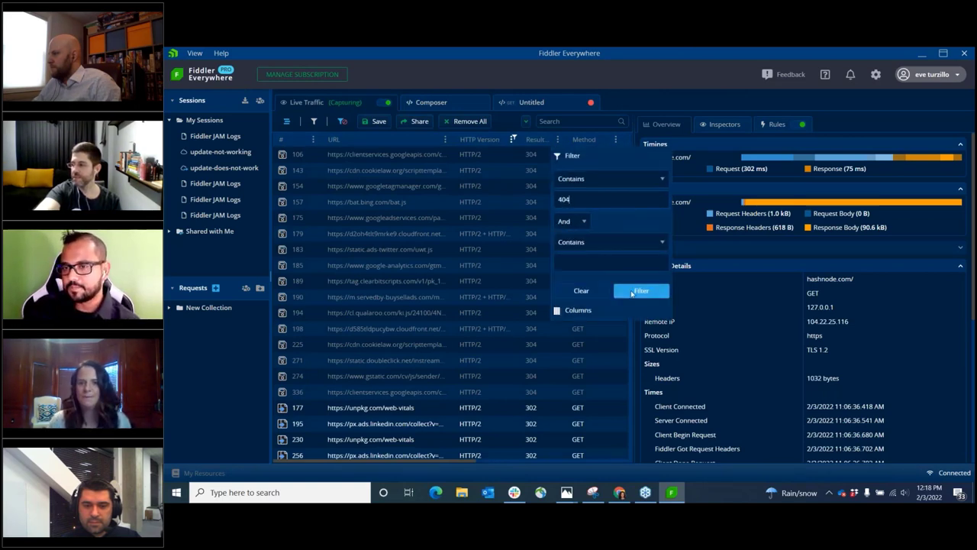
click(632, 292)
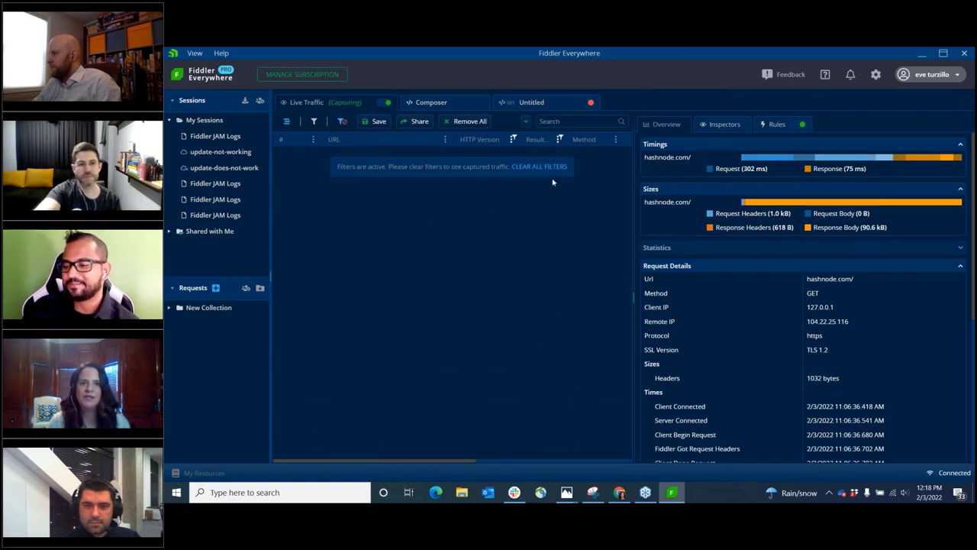
Step: Launch the preconfigured capture browser, search for hashnode, and open the Hashnode home page in a maximized window
click(525, 122)
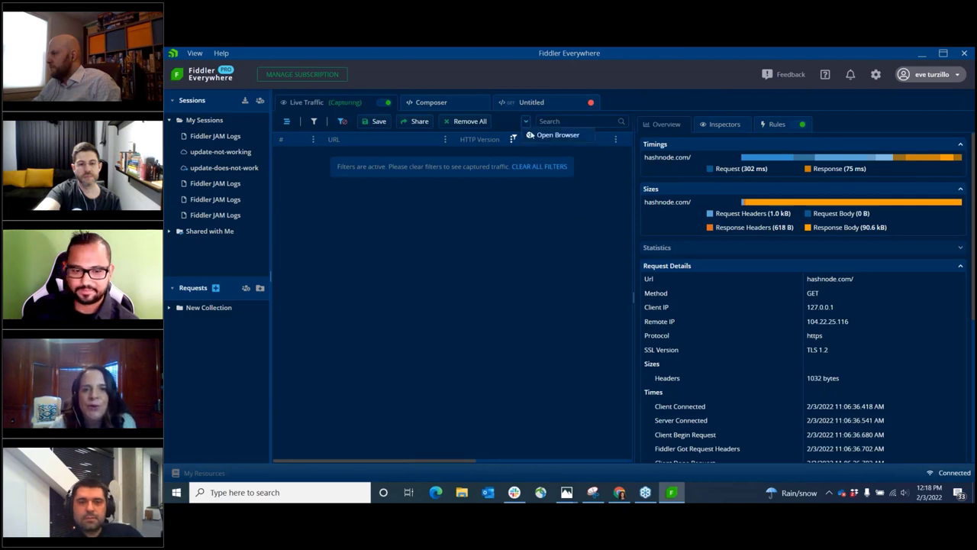
click(553, 135)
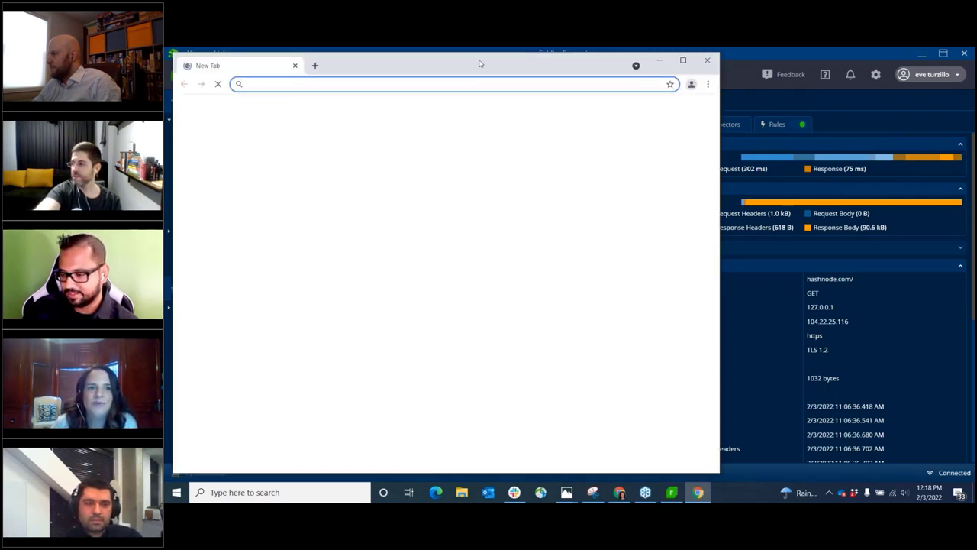
text(h)
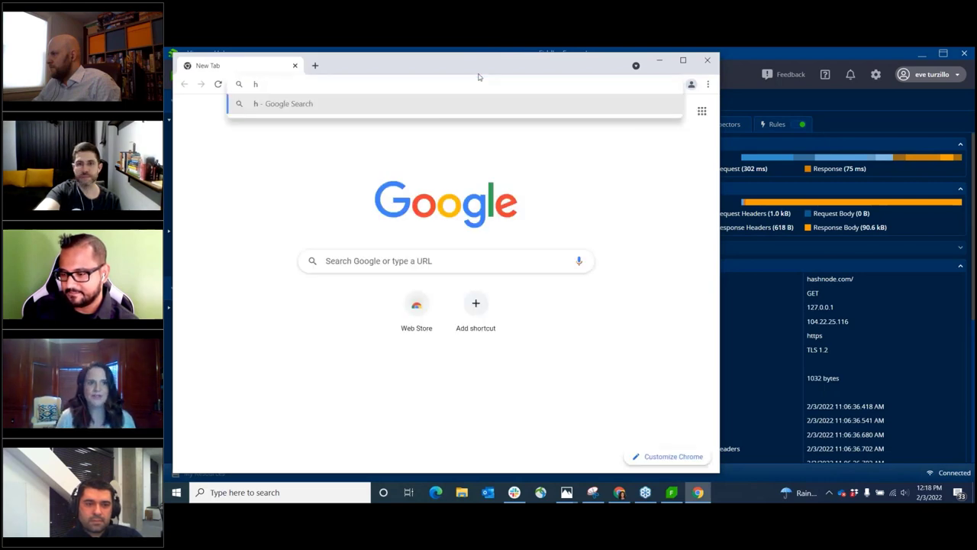
text(ashnode)
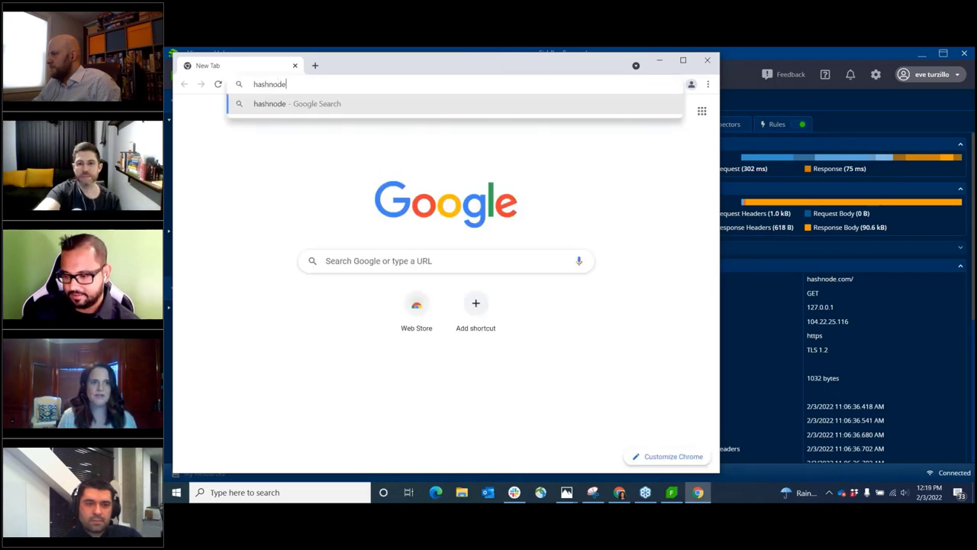
key(Return)
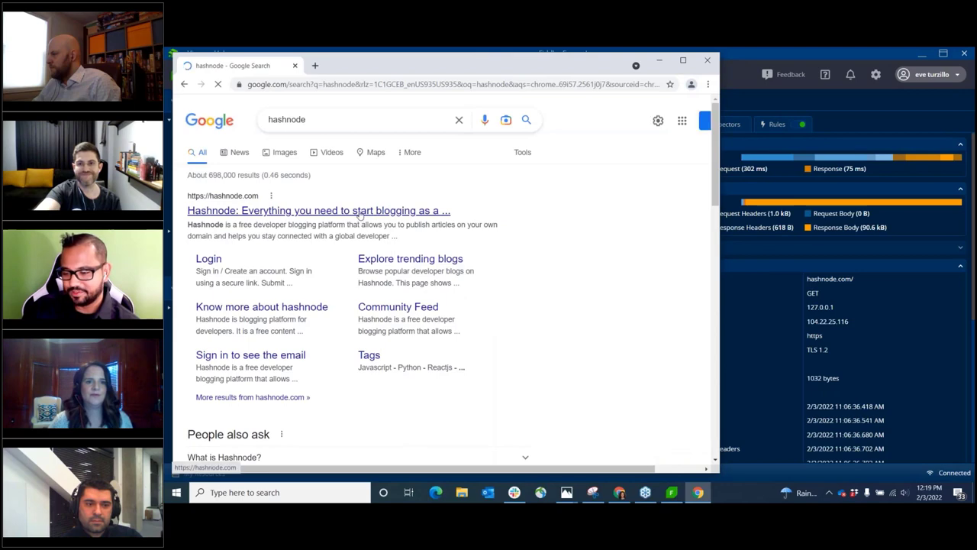
click(359, 212)
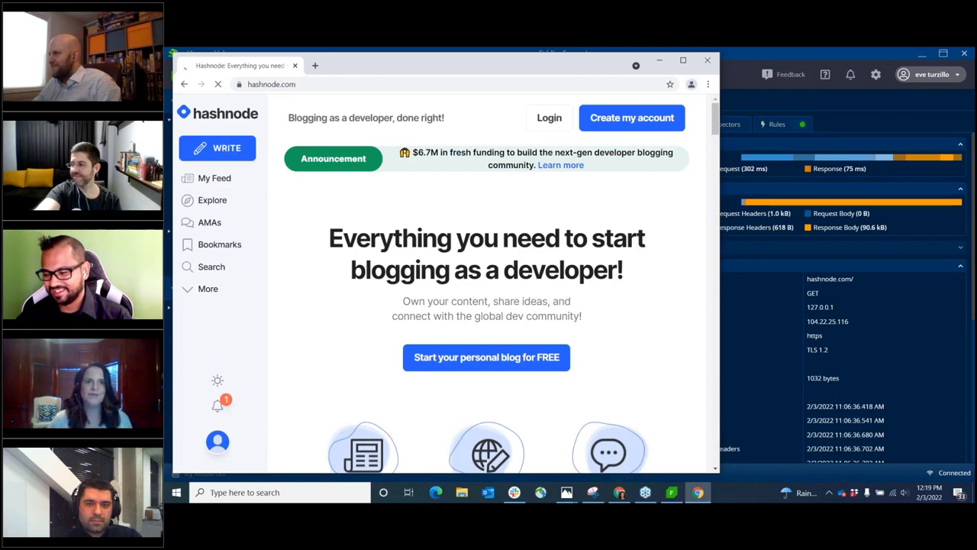
double_click(374, 68)
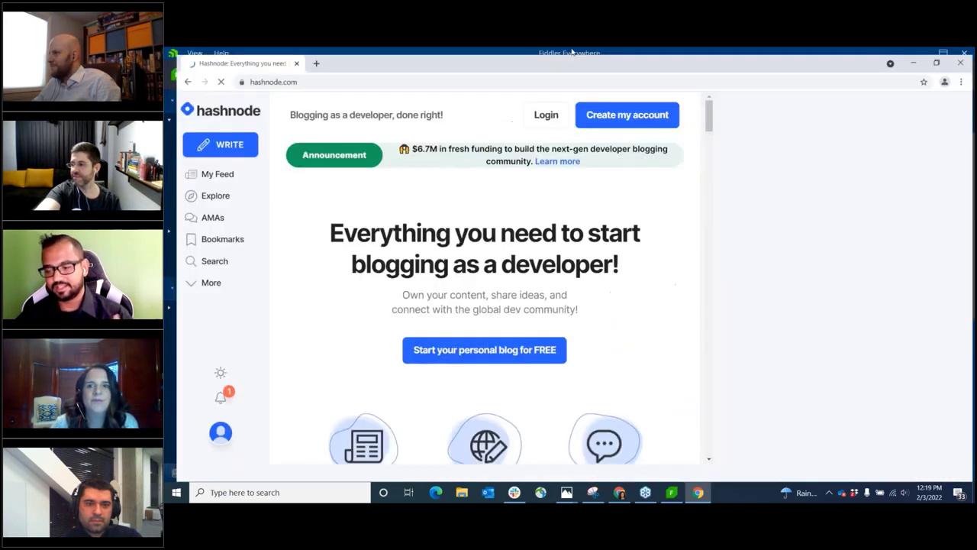
Step: Return to Fiddler Everywhere and clear all active filters on the live traffic
click(912, 54)
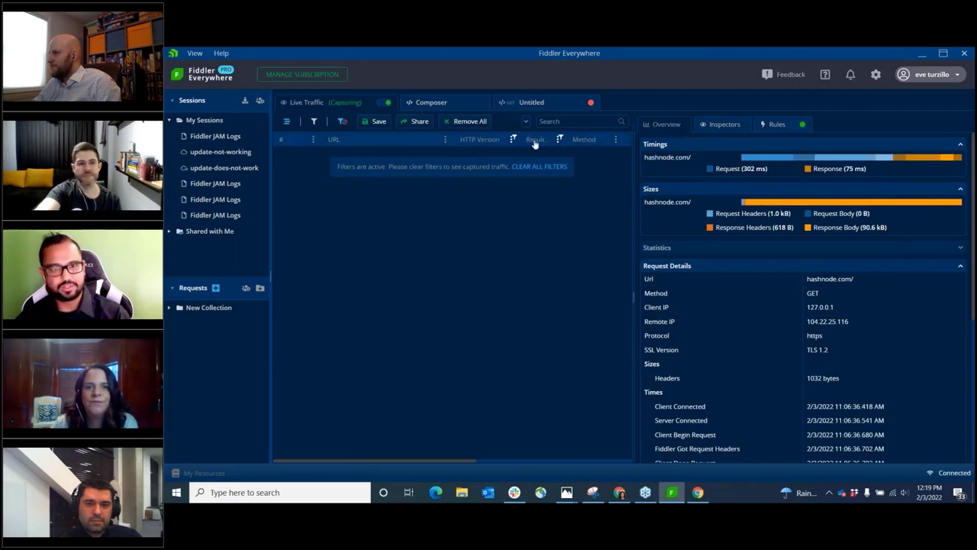
click(552, 166)
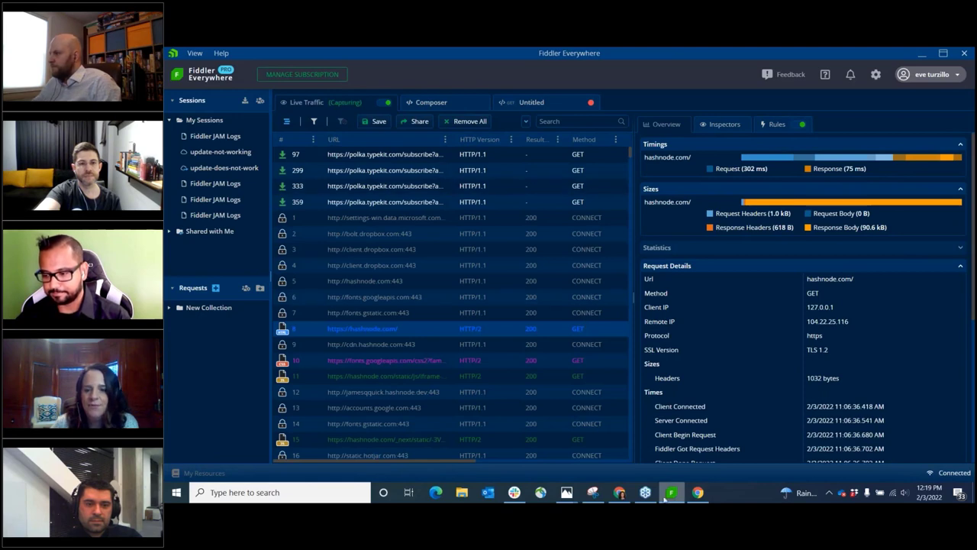
click(698, 493)
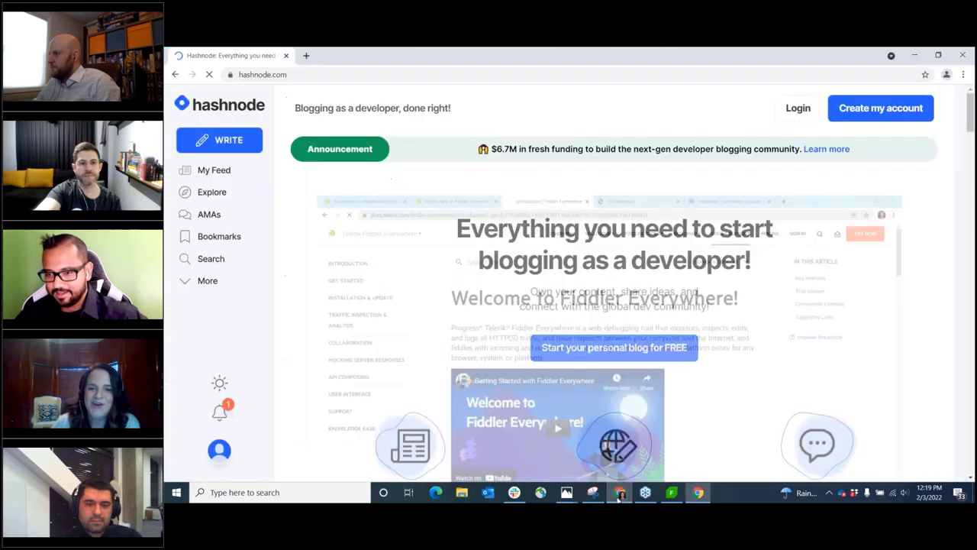
click(619, 493)
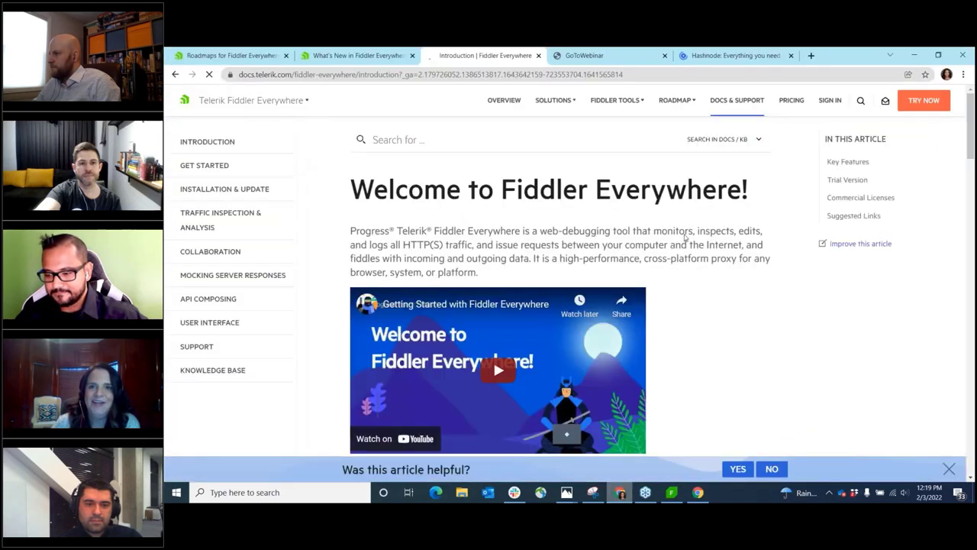
click(670, 500)
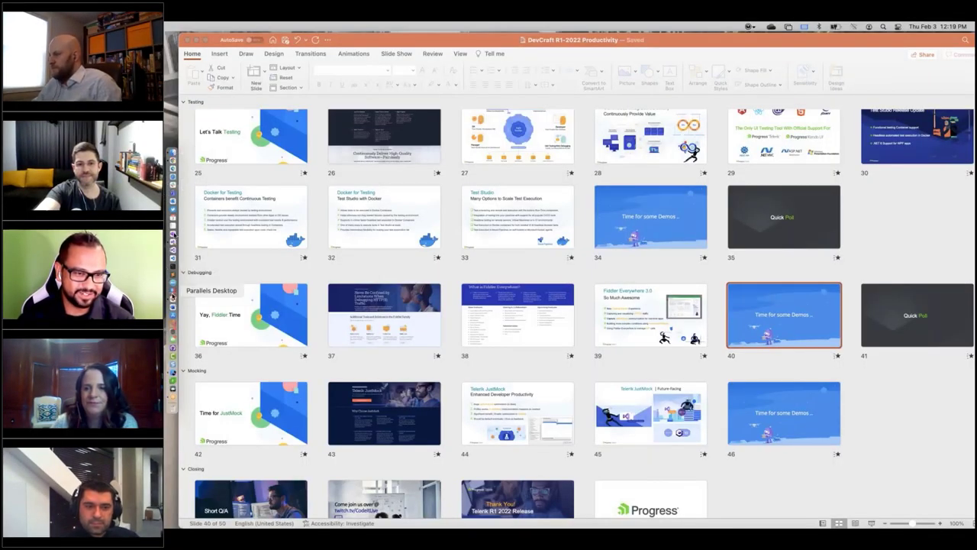
click(172, 241)
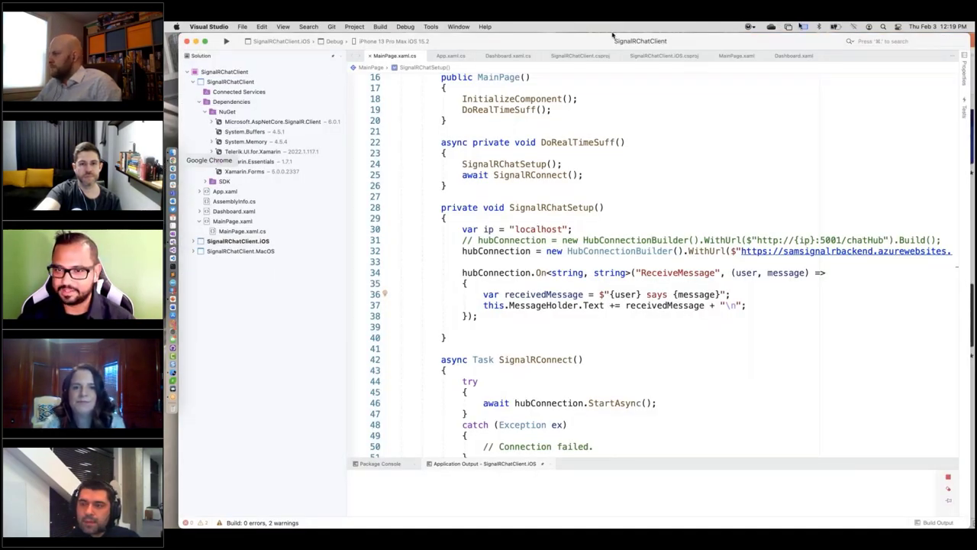
click(164, 120)
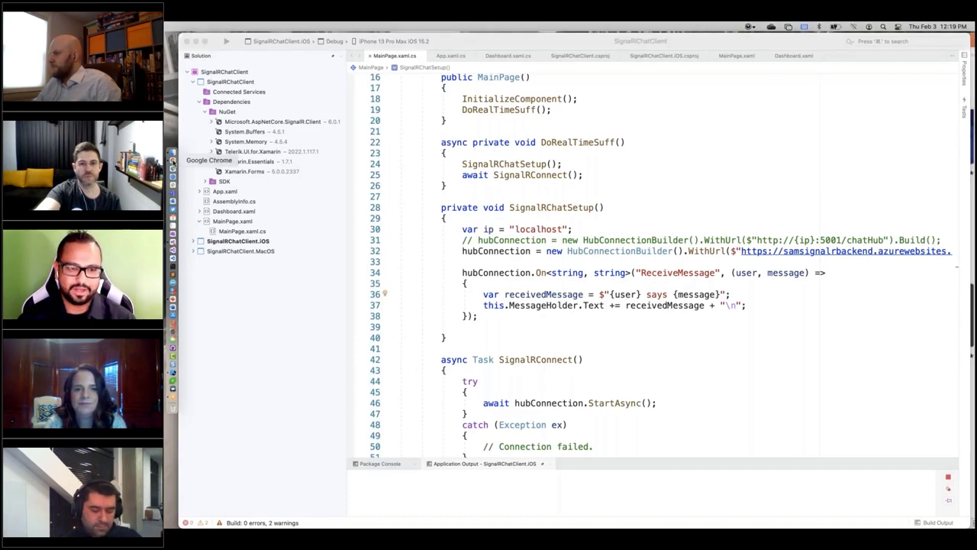
Step: Open Chrome, launch Fiddler Everywhere, and dismiss its welcome window
click(172, 160)
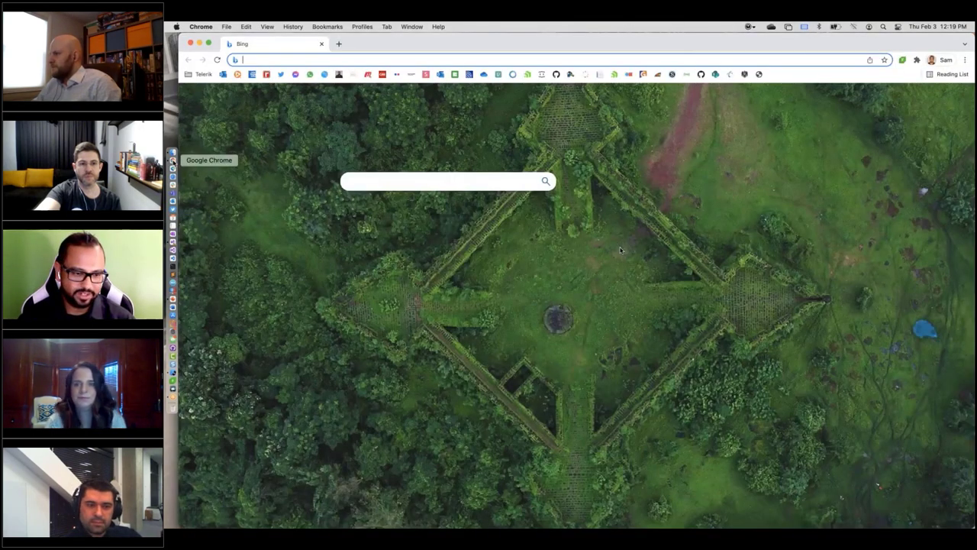
click(173, 386)
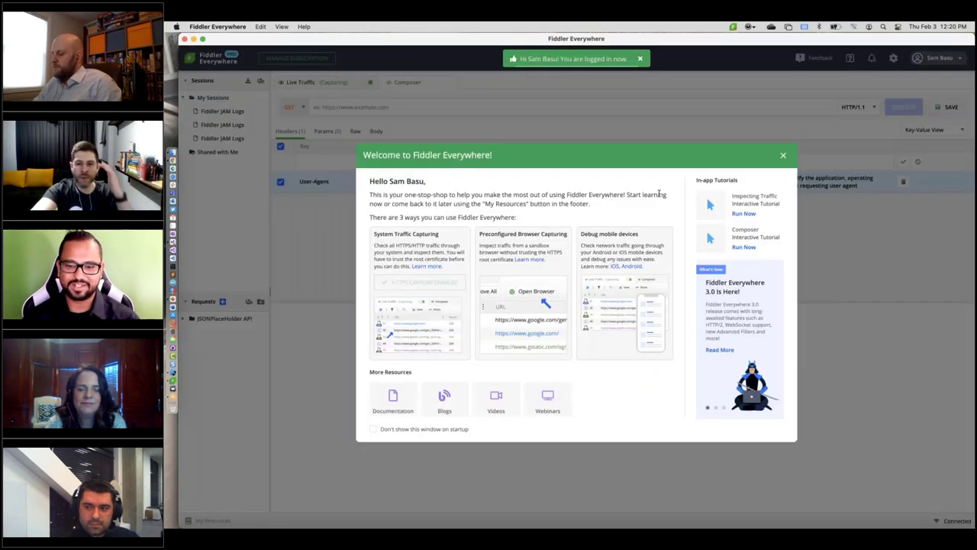
click(786, 158)
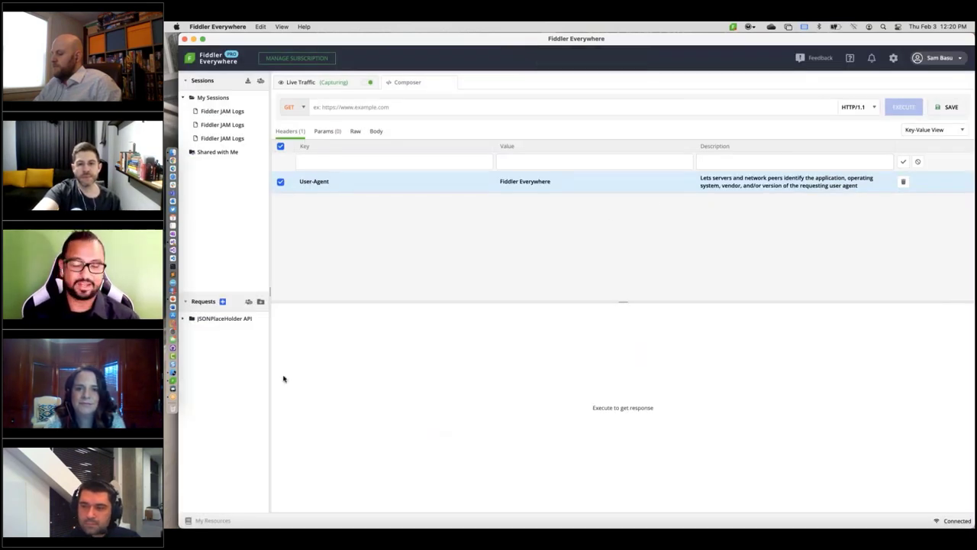
Step: Switch to Chrome, open the bookmarked SignalRBackend site, and send the chat message "Hello" with a first name as the user
click(174, 160)
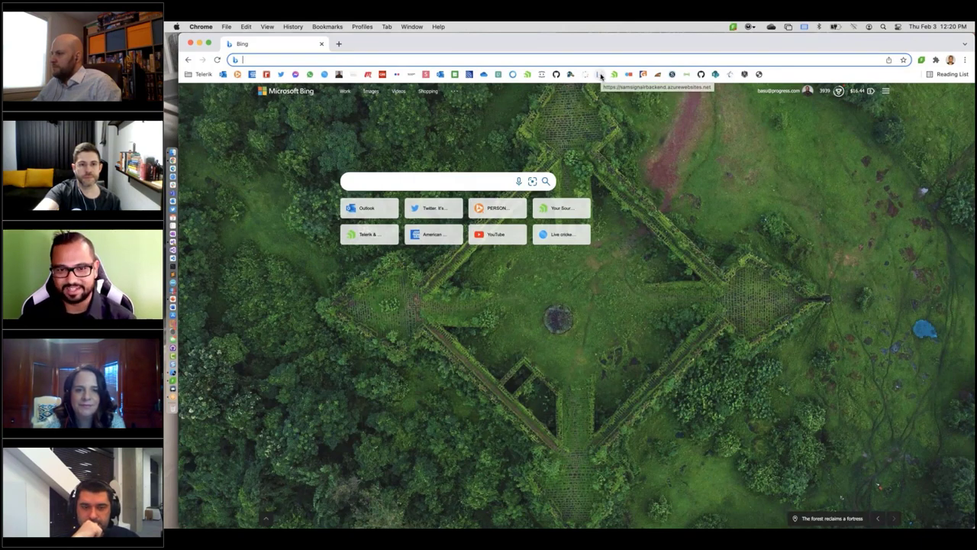
click(601, 74)
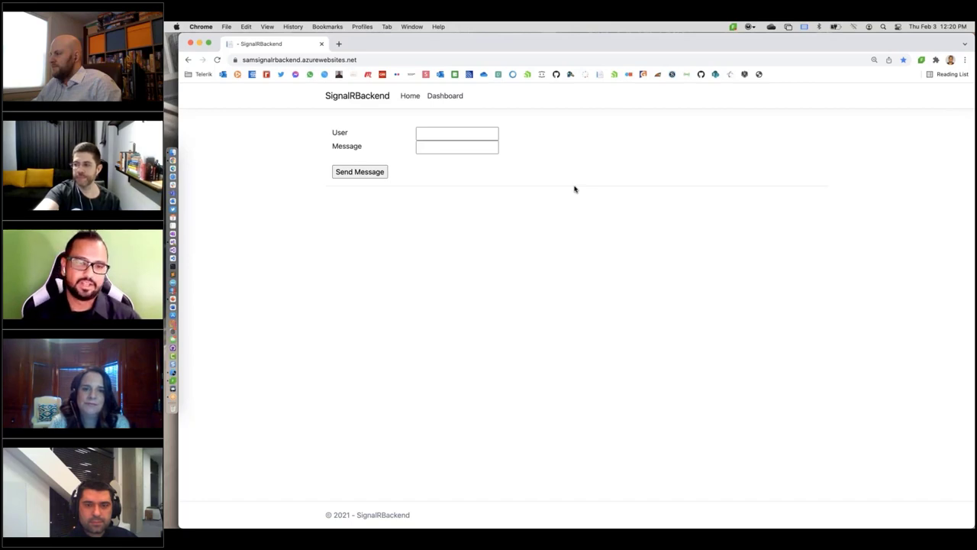
click(466, 132)
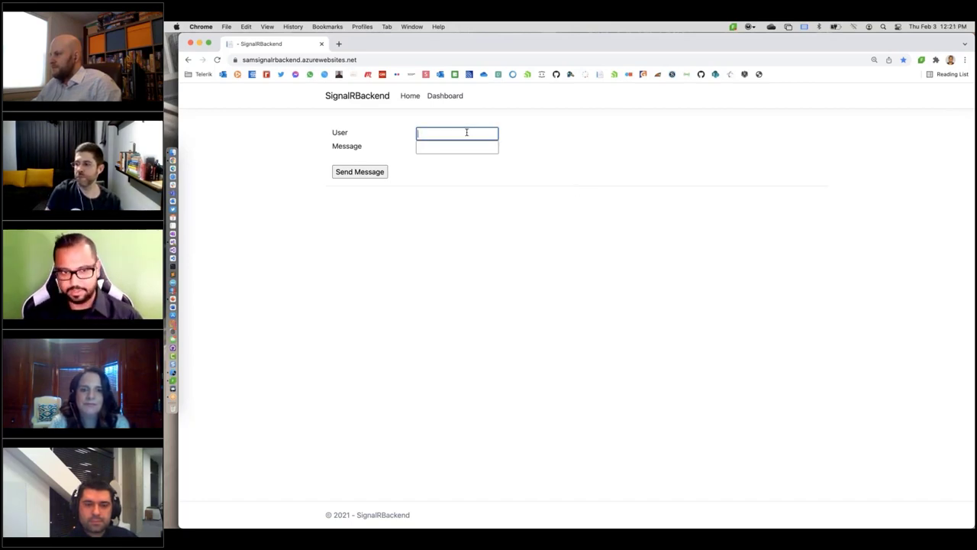
text(Sam)
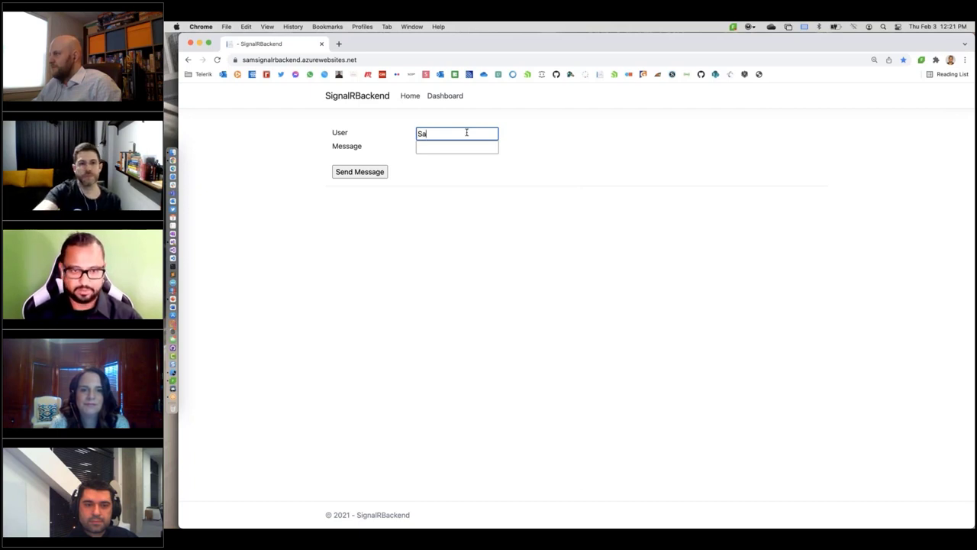
key(Tab)
text(Hello)
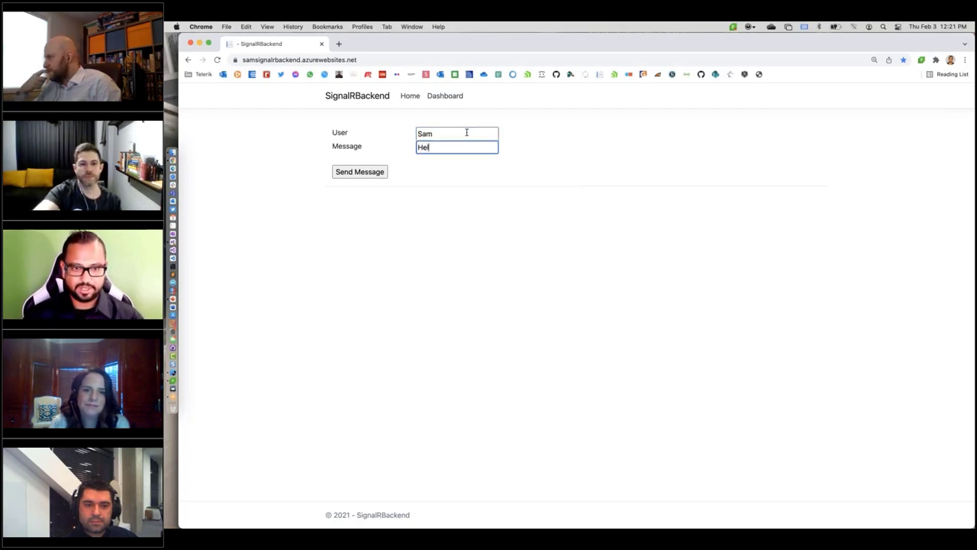
click(365, 173)
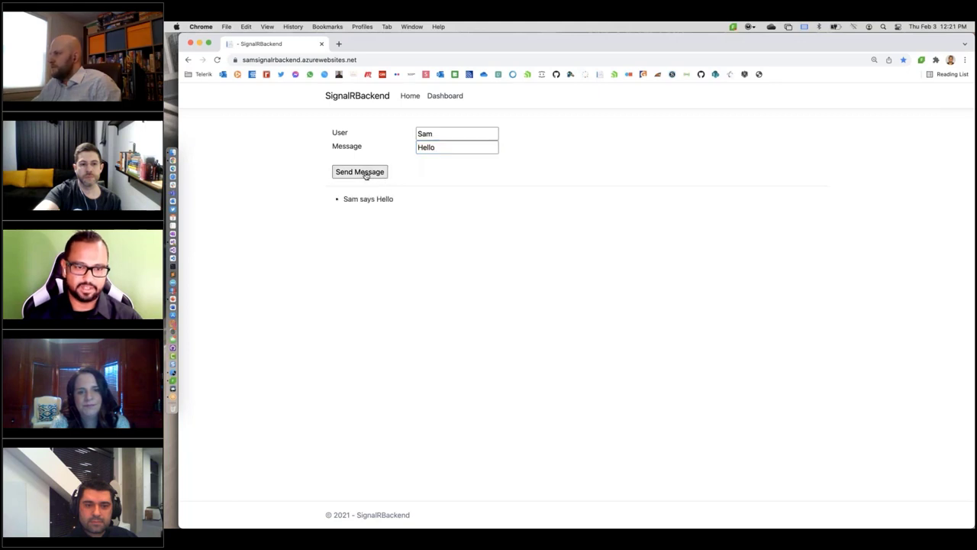
Step: Switch to Fiddler Everywhere, show the live traffic, and search the captured sessions for "signalr"
click(173, 382)
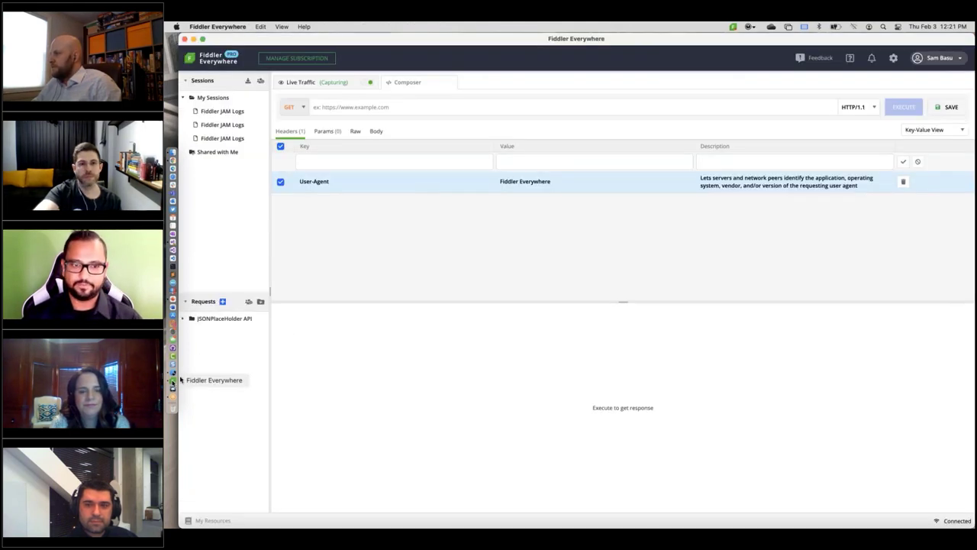
click(331, 82)
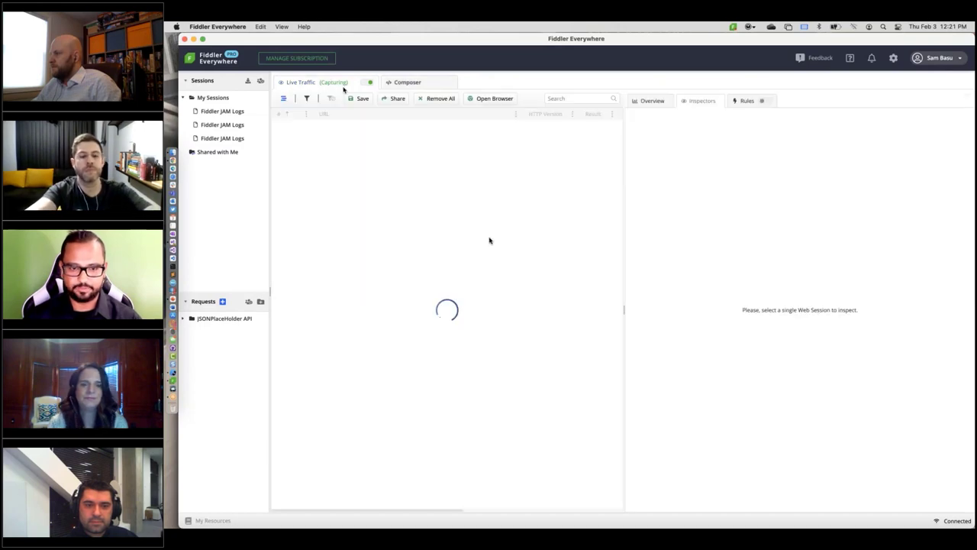
click(583, 98)
text(signalr)
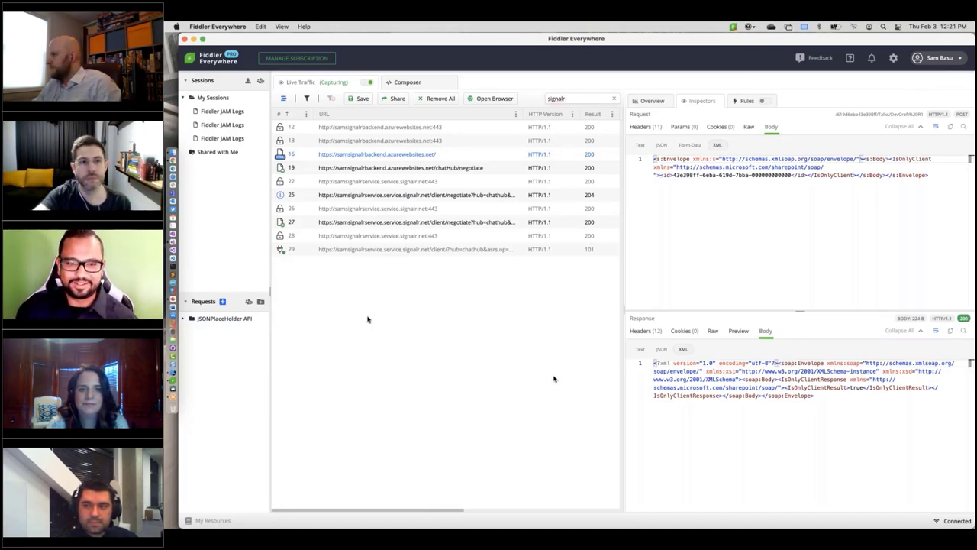
Step: Inspect the first SignalR backend connection, the chatHub/negotiate session, and the WebSocket session's handshake and messages
click(413, 129)
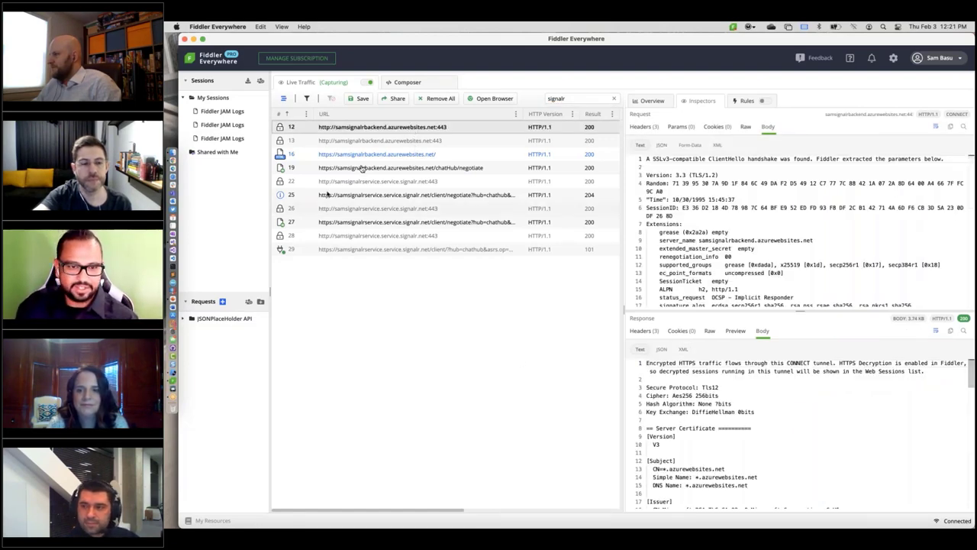
click(457, 170)
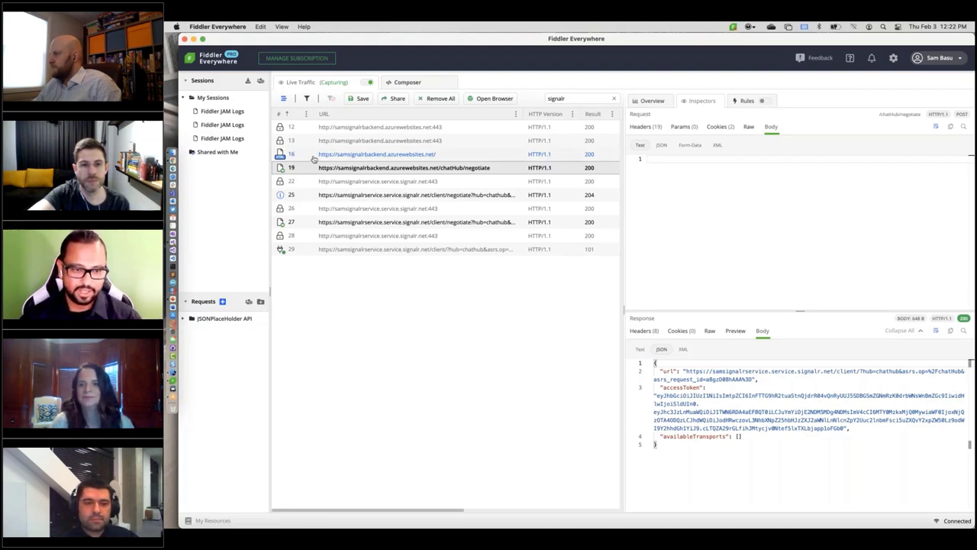
click(281, 252)
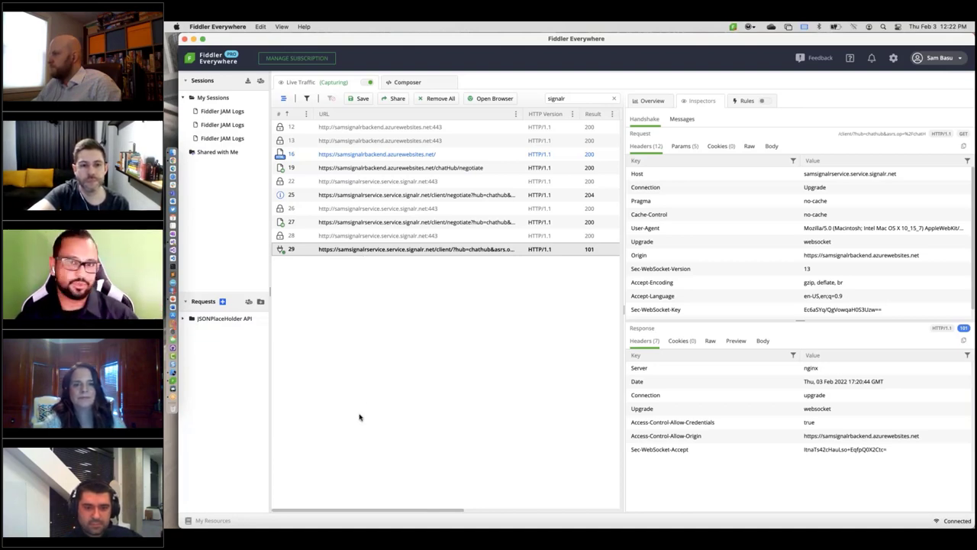
click(682, 120)
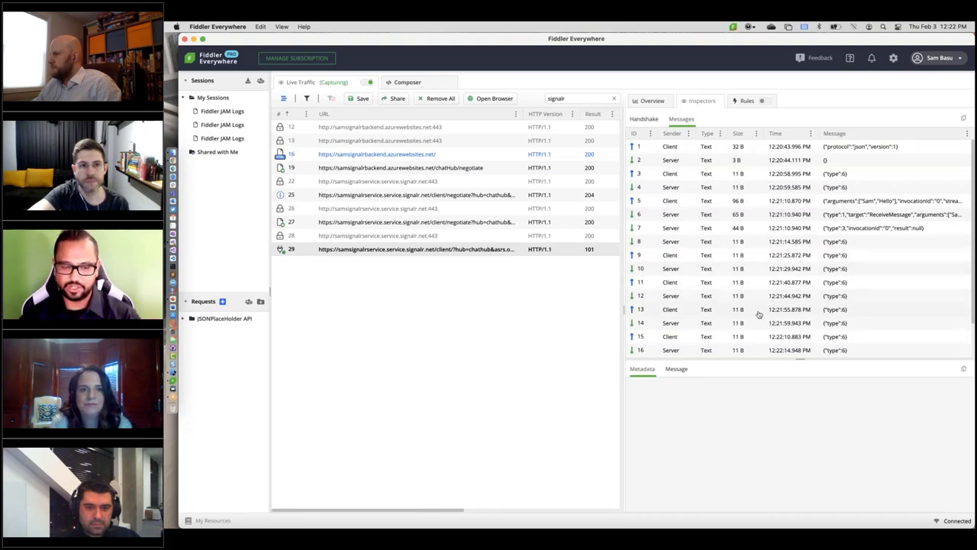
Step: Switch to Chrome, replace the chat user with a different first name, and send the message "Hola"
key(super+Tab)
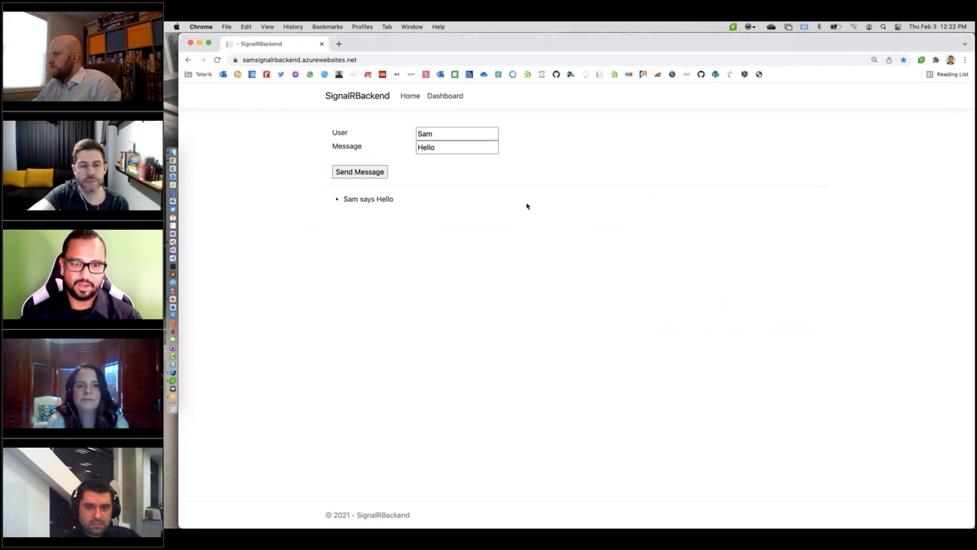
click(478, 135)
key(BackSpace)
key(BackSpace)
text(Eve)
key(Tab)
text(Hola)
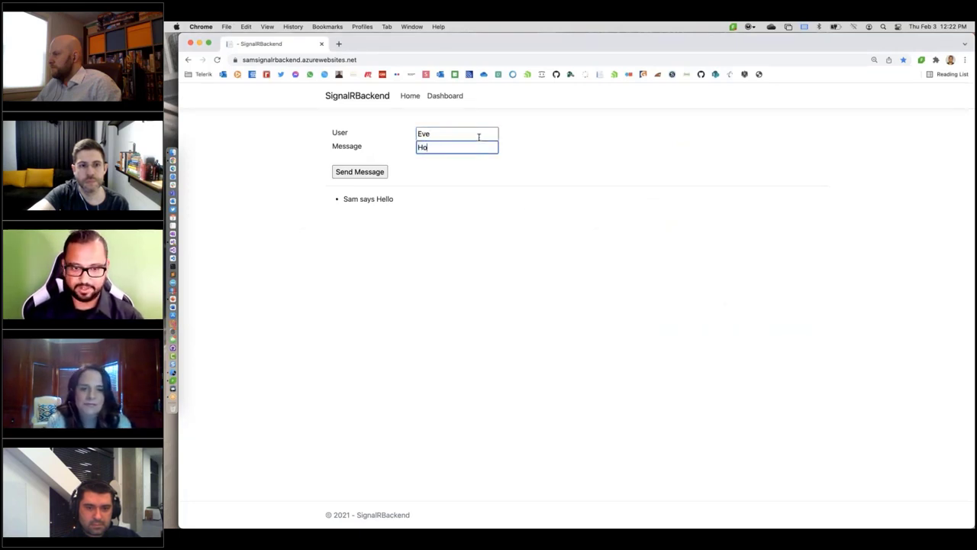
click(379, 170)
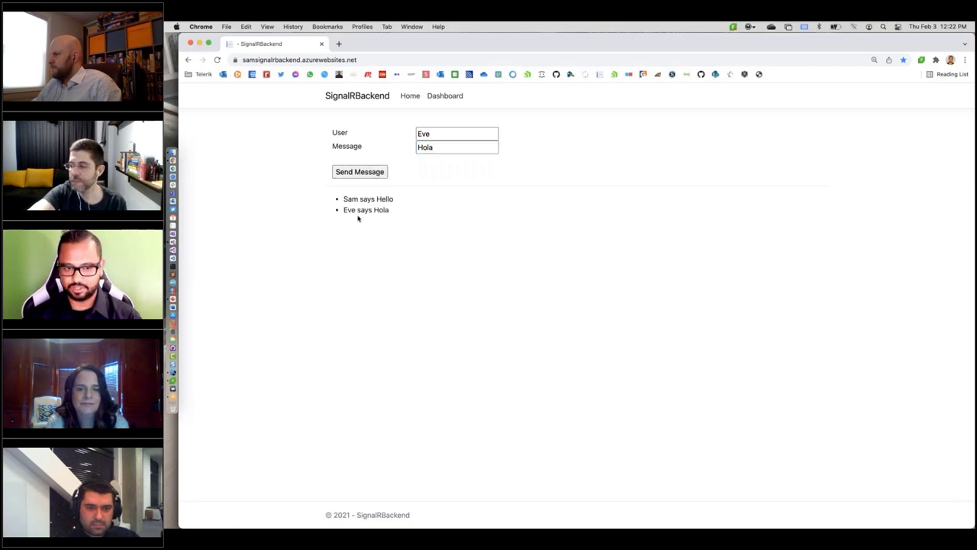
Step: Return to Fiddler Everywhere and review the newest messages of the WebSocket session
key(super+Tab)
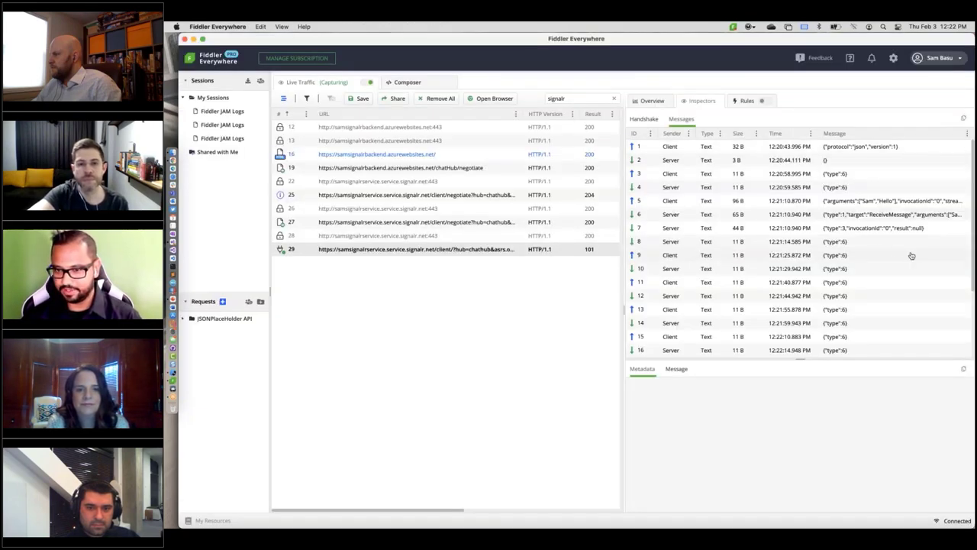
scroll(878, 229, down, 4)
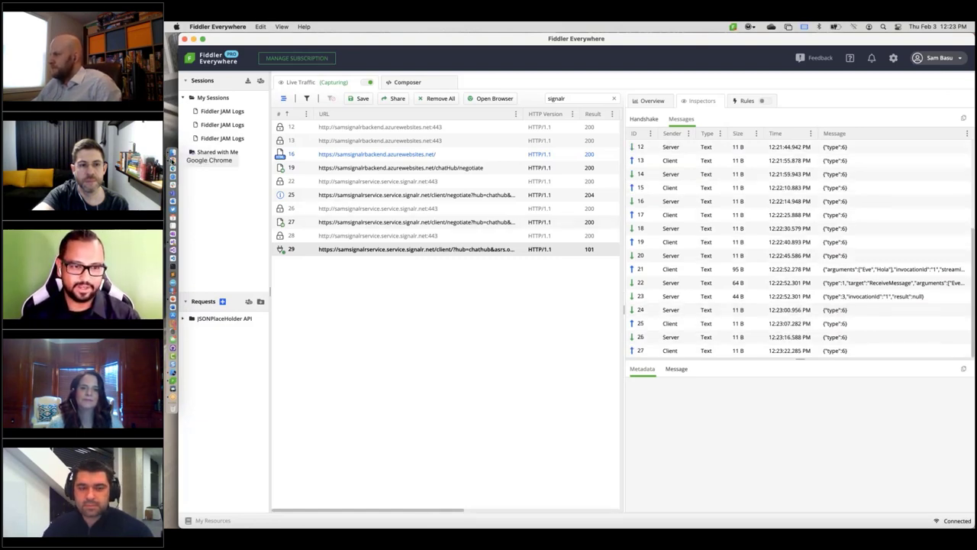
Step: Switch to Visual Studio, collapse the SignalRChatClient project, and read through the SignalR connection and messaging code in MainPage.xaml.cs
click(172, 159)
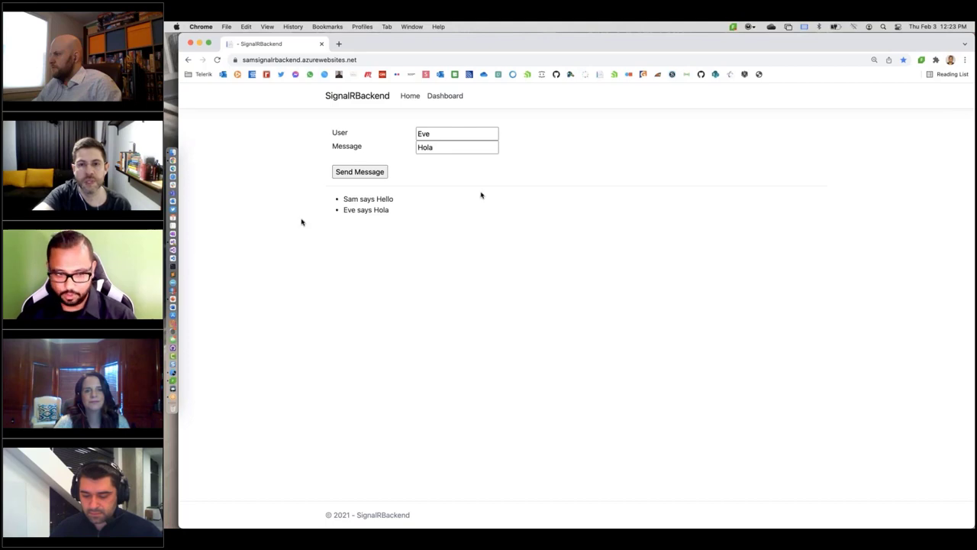
click(173, 242)
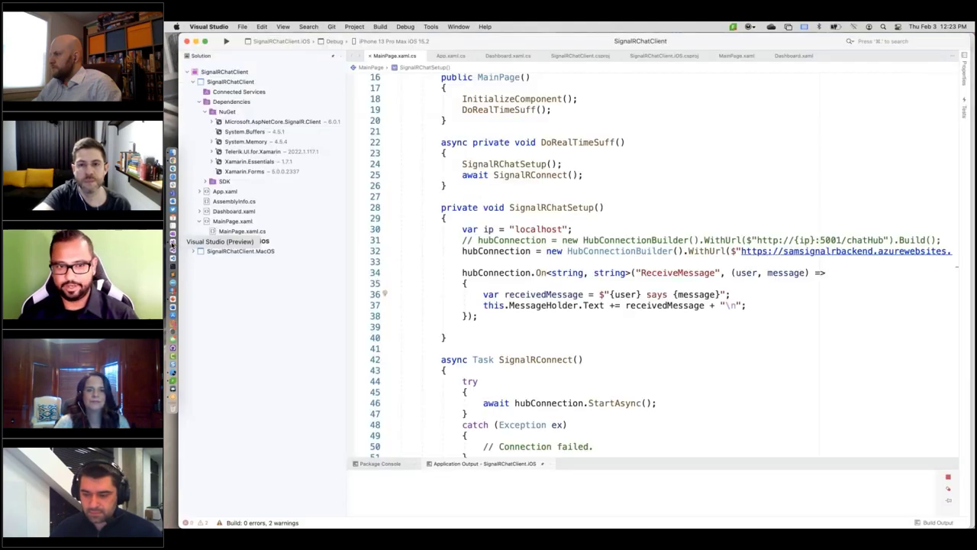
click(192, 83)
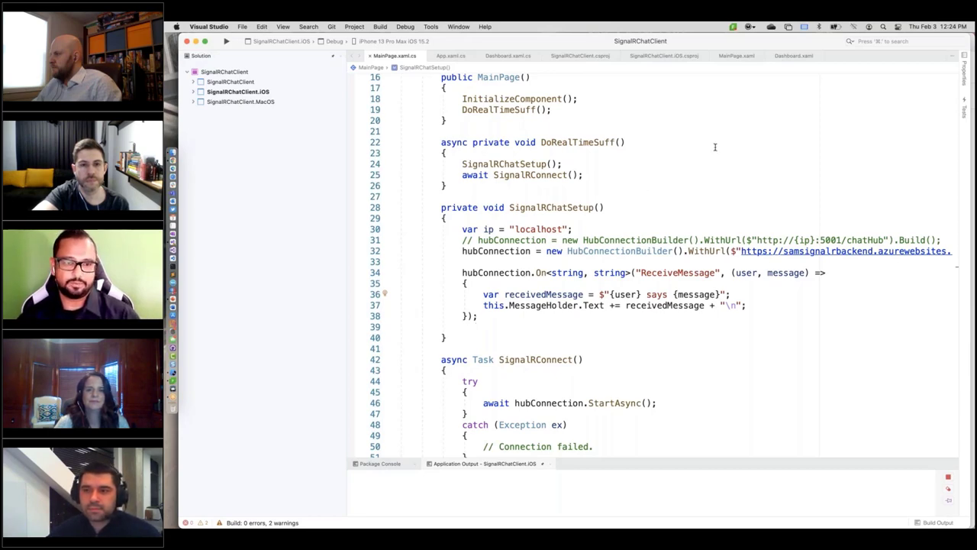
scroll(715, 146, up, 5)
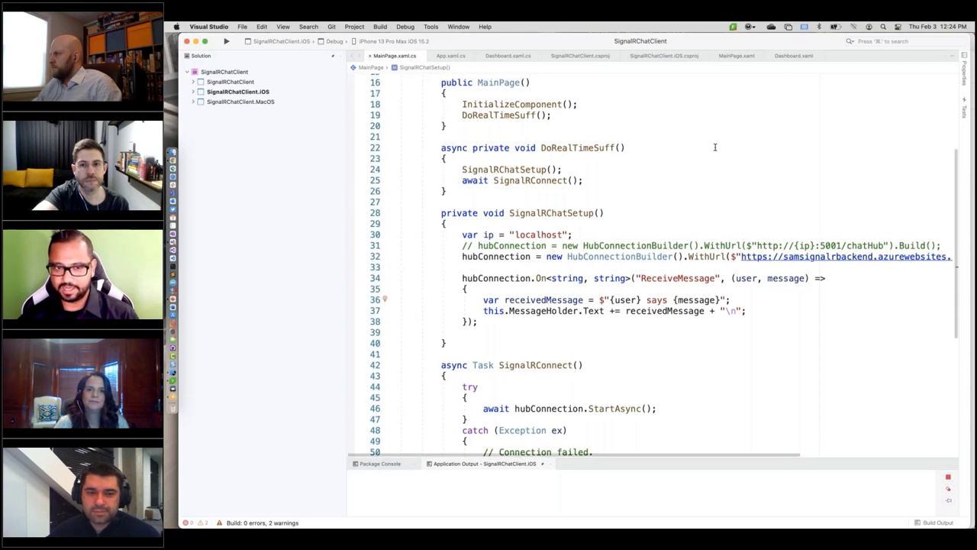
scroll(715, 146, up, 1)
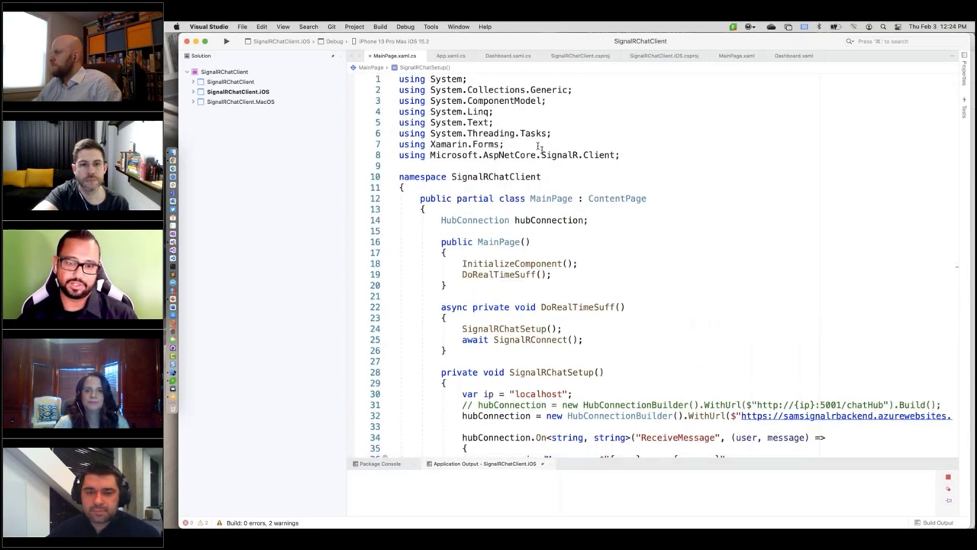
double_click(603, 155)
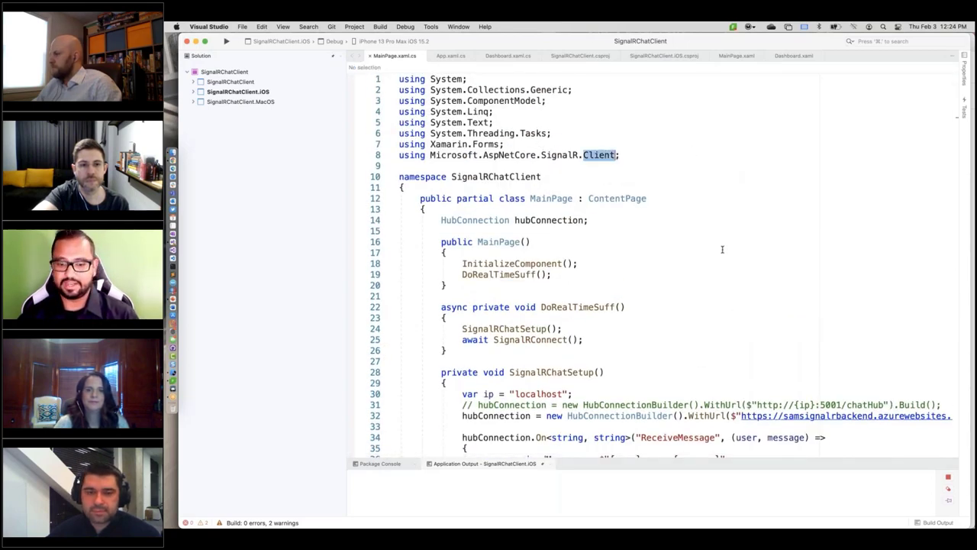
scroll(722, 249, down, 3)
scroll(722, 249, down, 2)
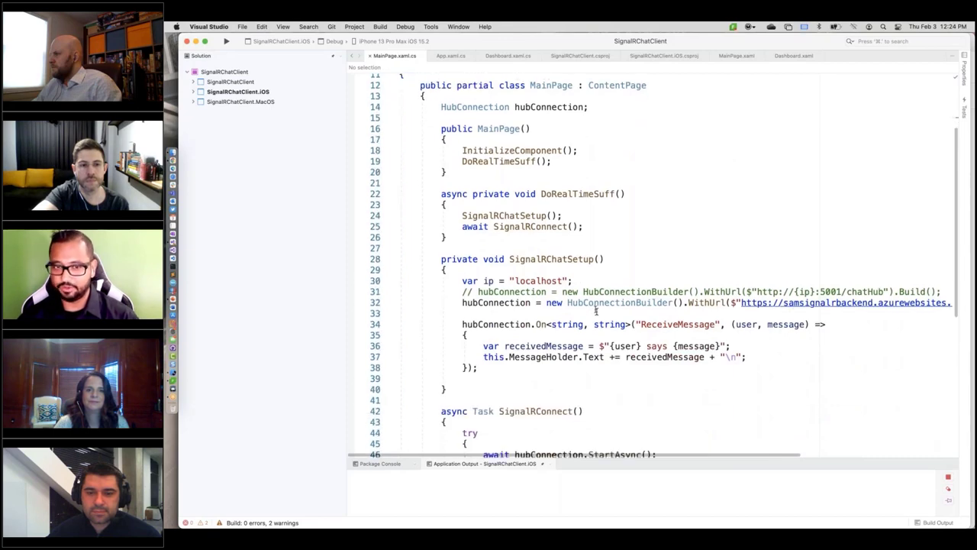
scroll(597, 311, down, 7)
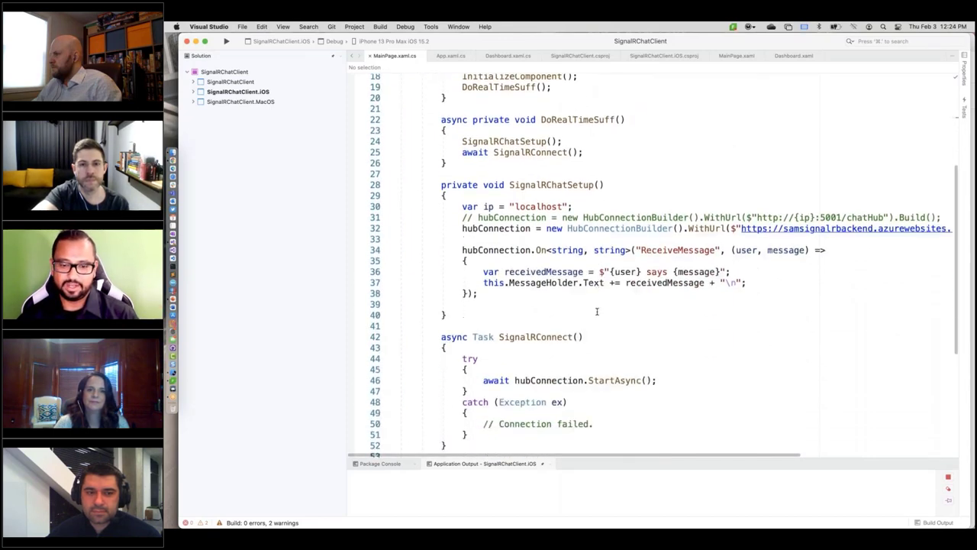
scroll(597, 311, down, 5)
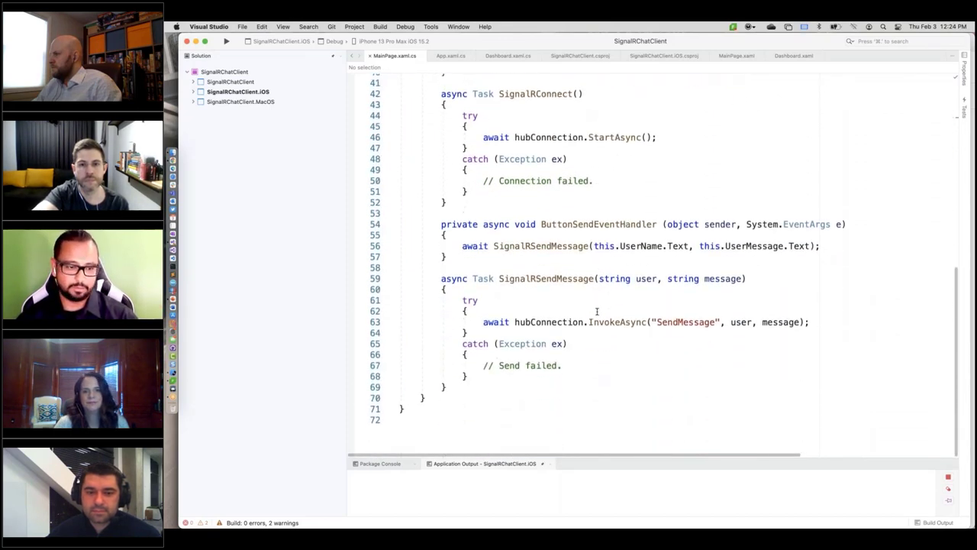
Step: Switch to the iPhone simulator, open the SignalRChatClient app, enter a first name as user, and send the message "OMG"
click(173, 373)
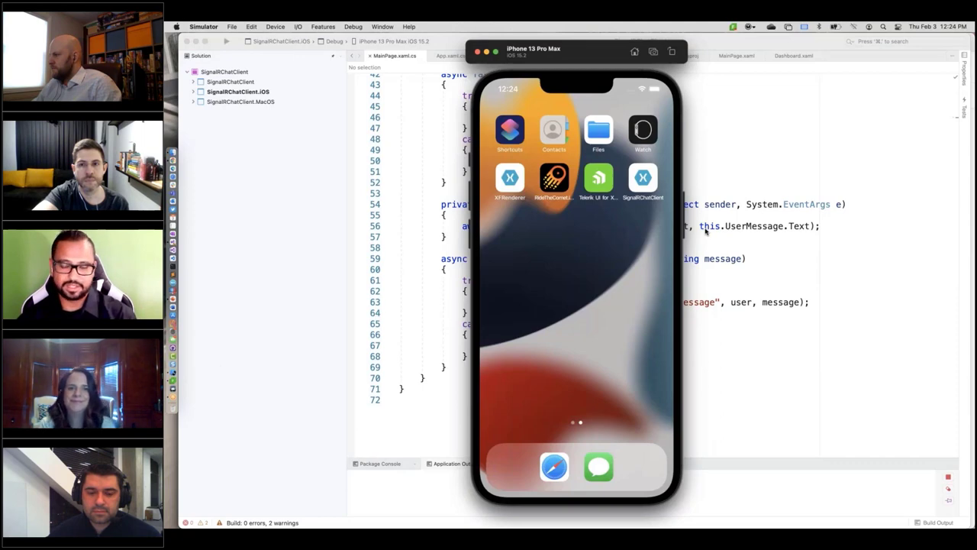
click(642, 178)
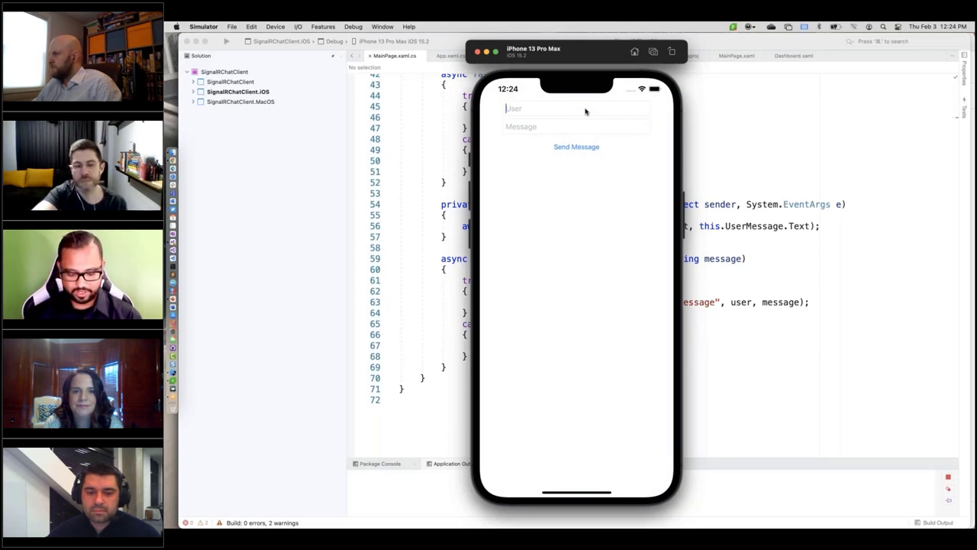
text(Rick)
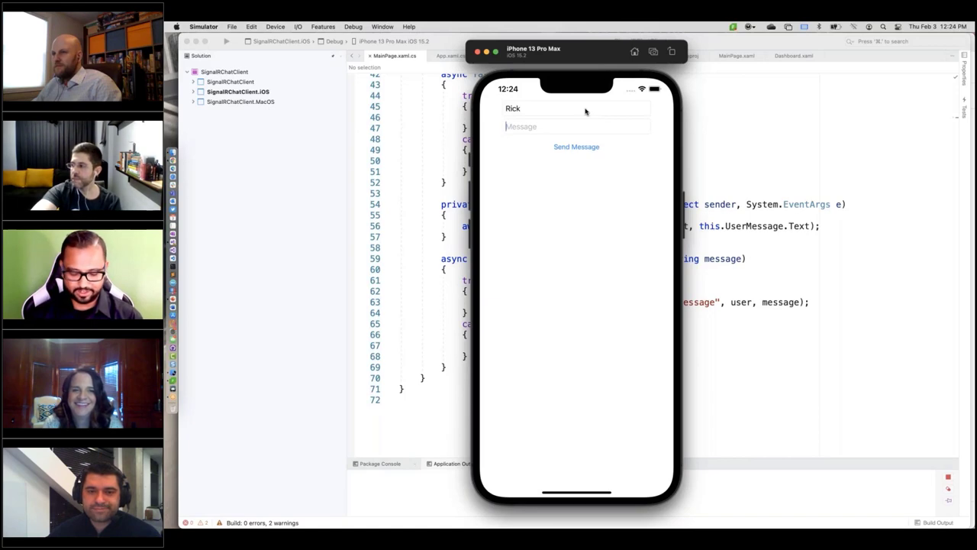
text(OMG)
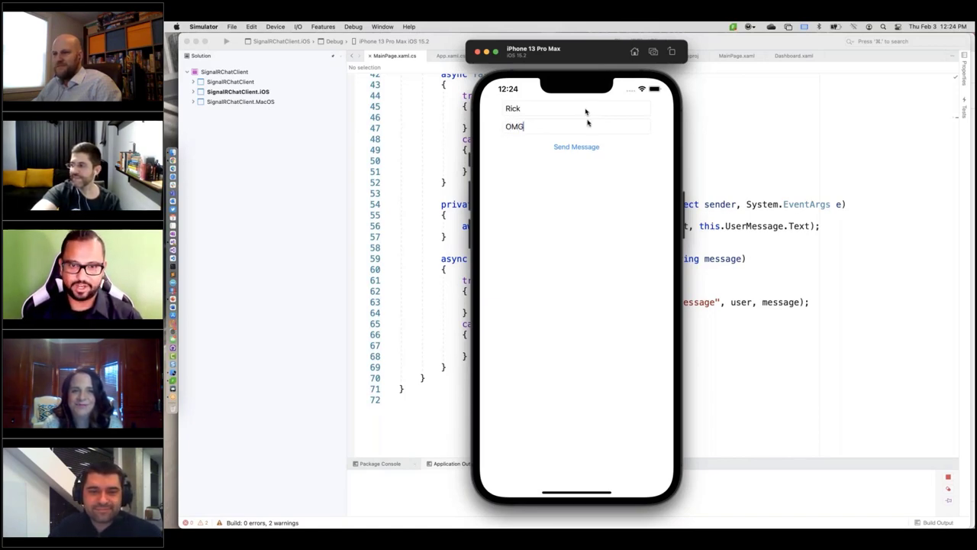
click(580, 146)
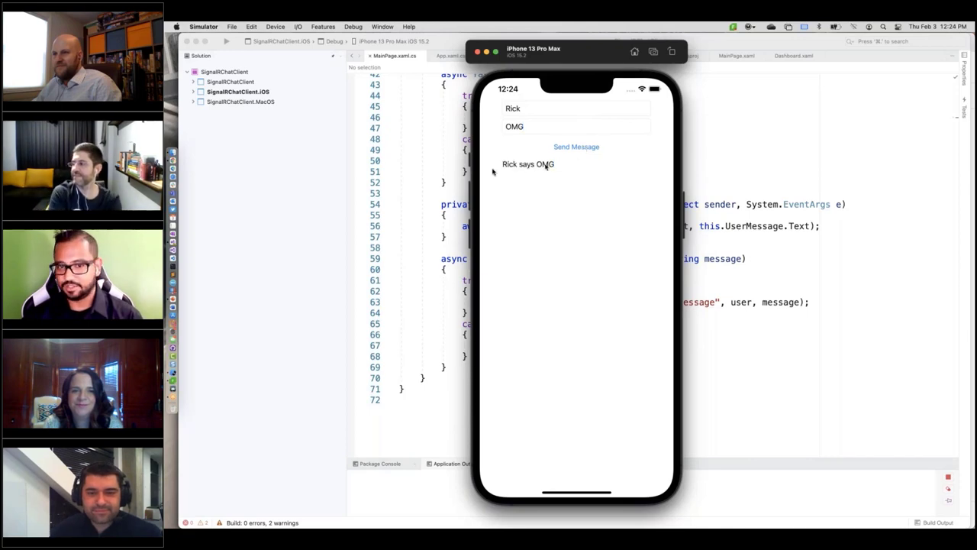
Step: Check the chat page in Chrome, return to Fiddler Everywhere, and select the newest ReceiveMessage entry among the WebSocket messages
key(super+Tab)
key(super+Tab)
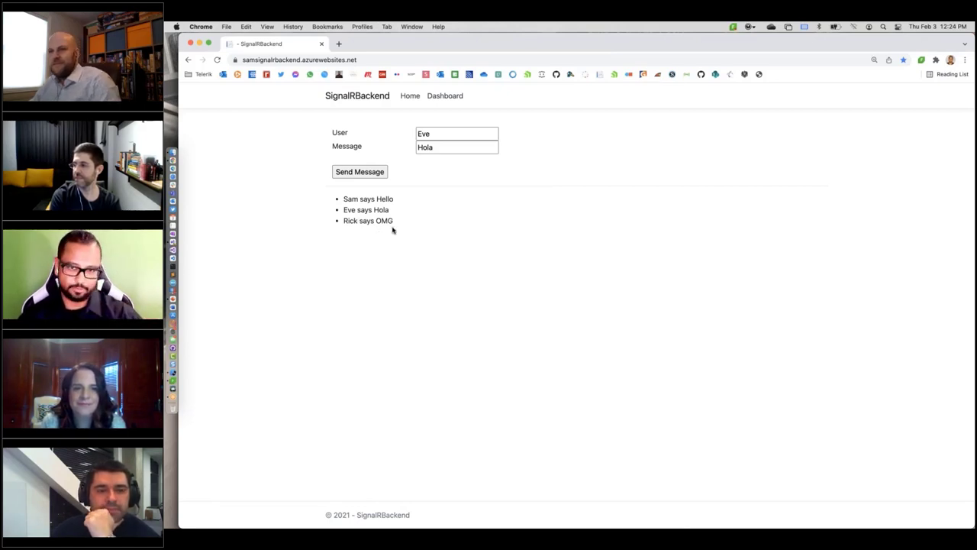
click(173, 380)
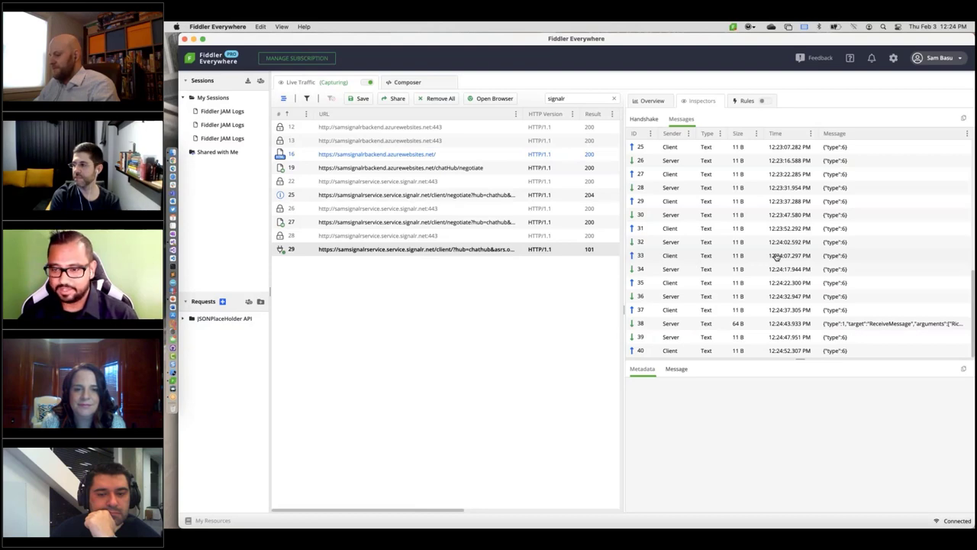
scroll(883, 244, up, 5)
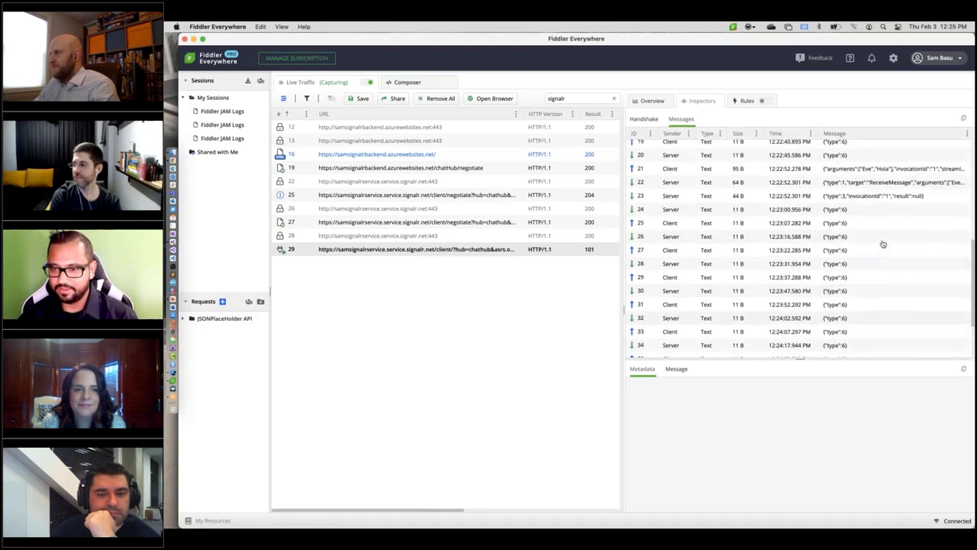
scroll(883, 244, down, 5)
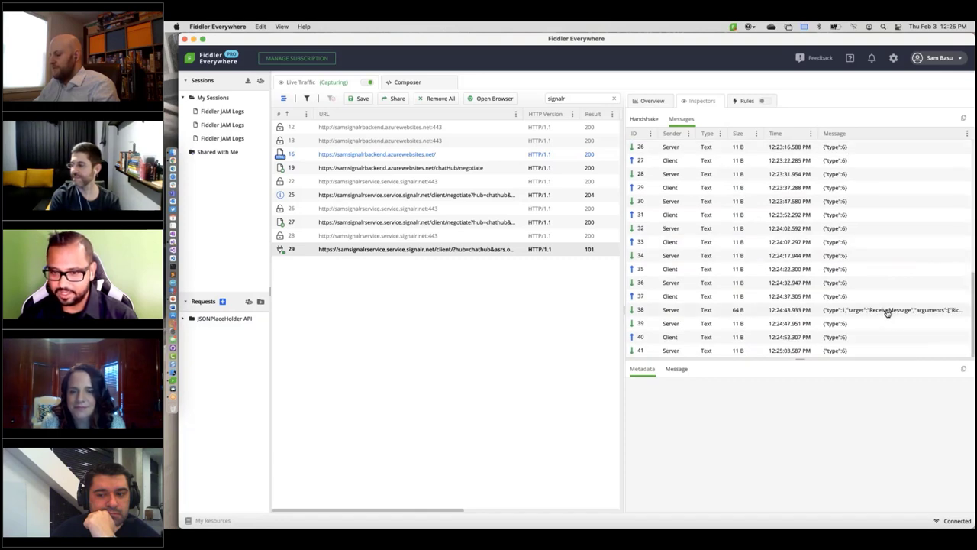
click(887, 311)
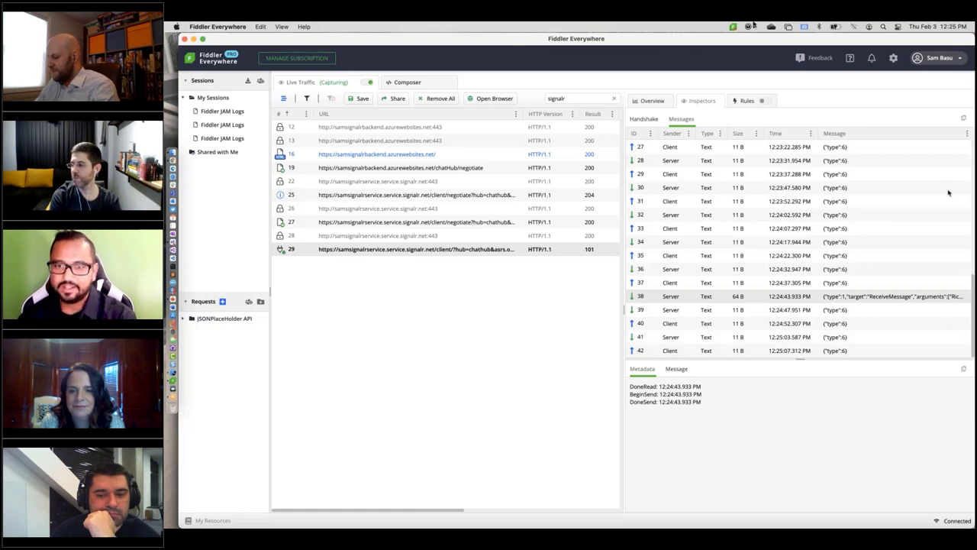
double_click(613, 40)
drag(613, 40, 505, 235)
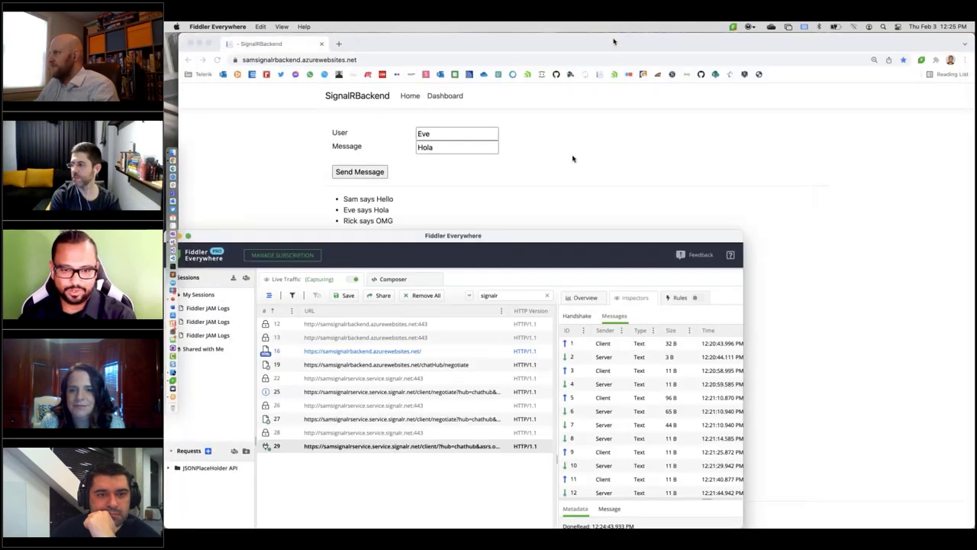
double_click(504, 235)
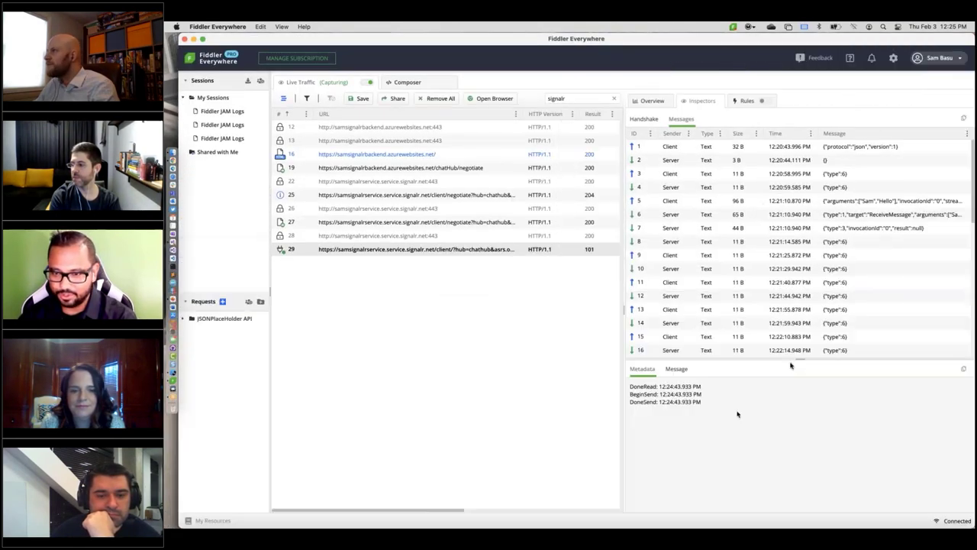
Step: Find the selected ReceiveMessage entry in the WebSocket message list and show its message content
scroll(811, 294, down, 5)
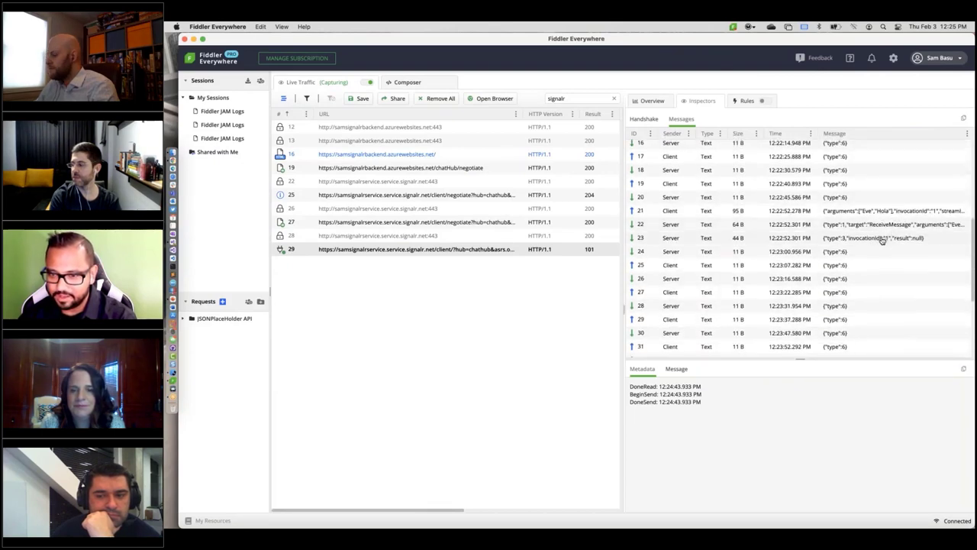
scroll(882, 240, down, 4)
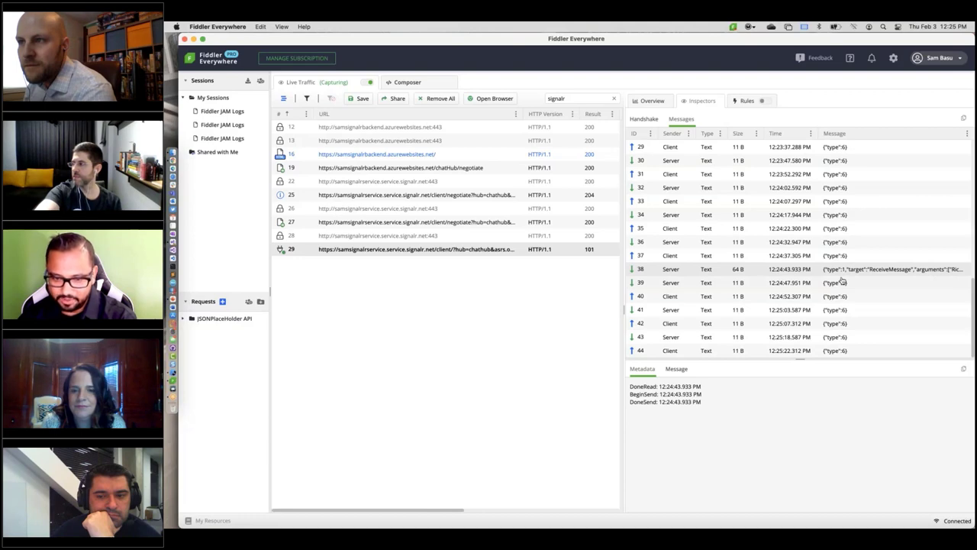
click(676, 369)
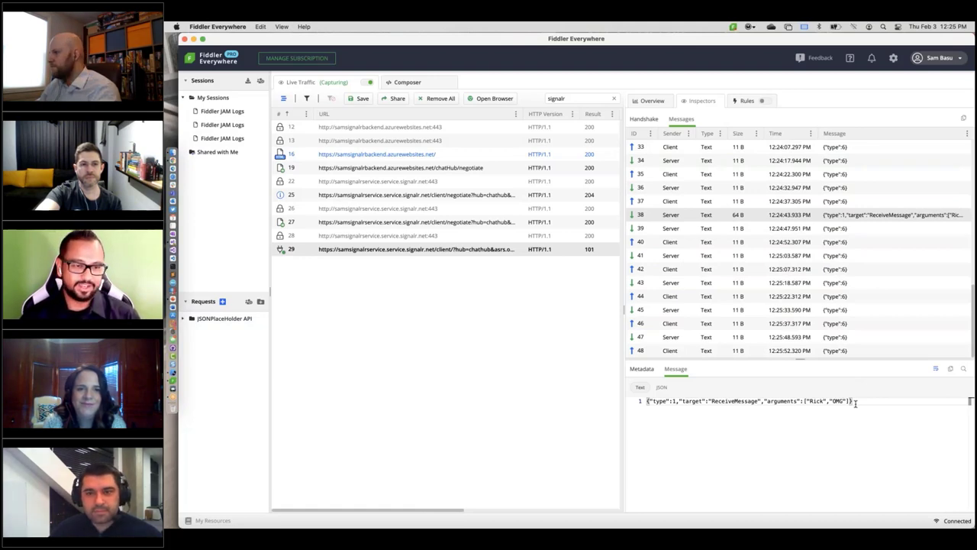
Step: Switch to the simulator's chat app and replace the user with a different first name
click(172, 159)
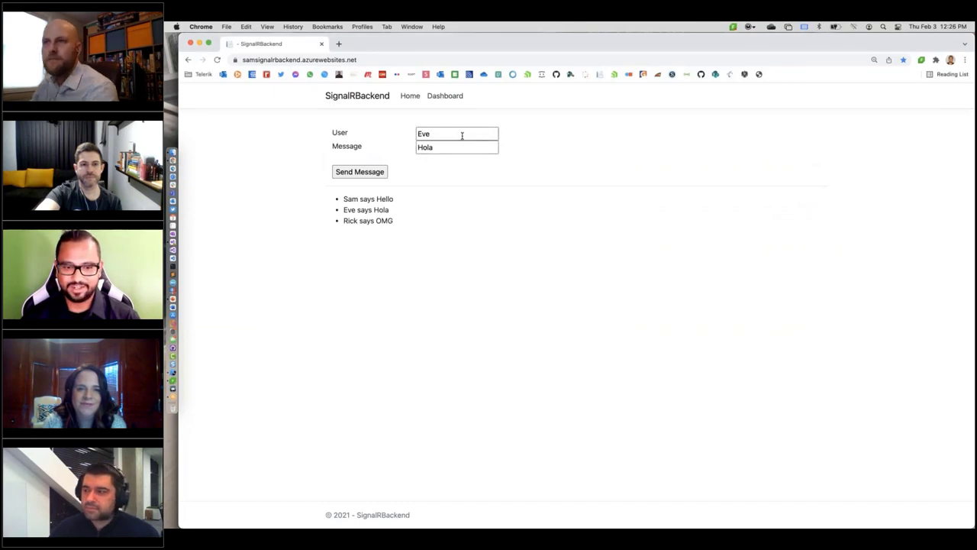
key(super+Tab)
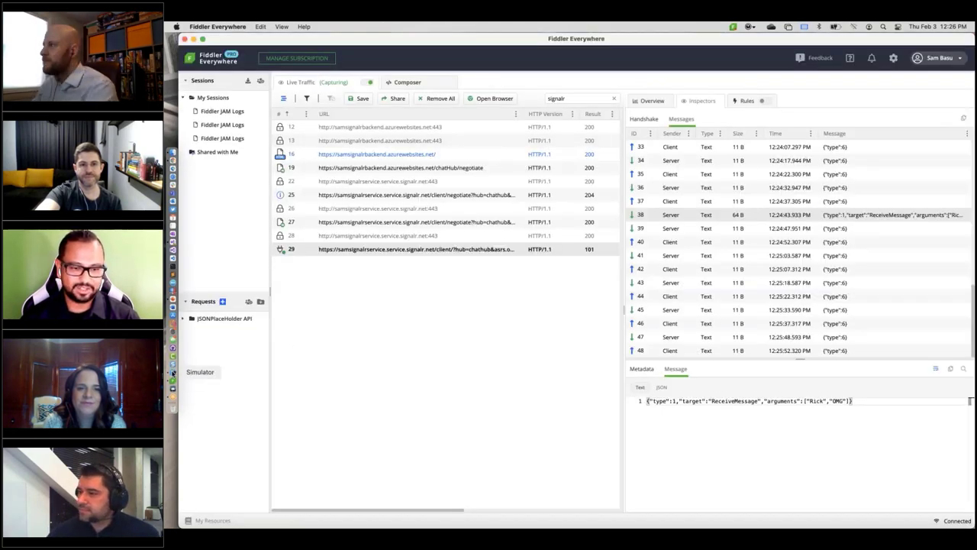
click(173, 372)
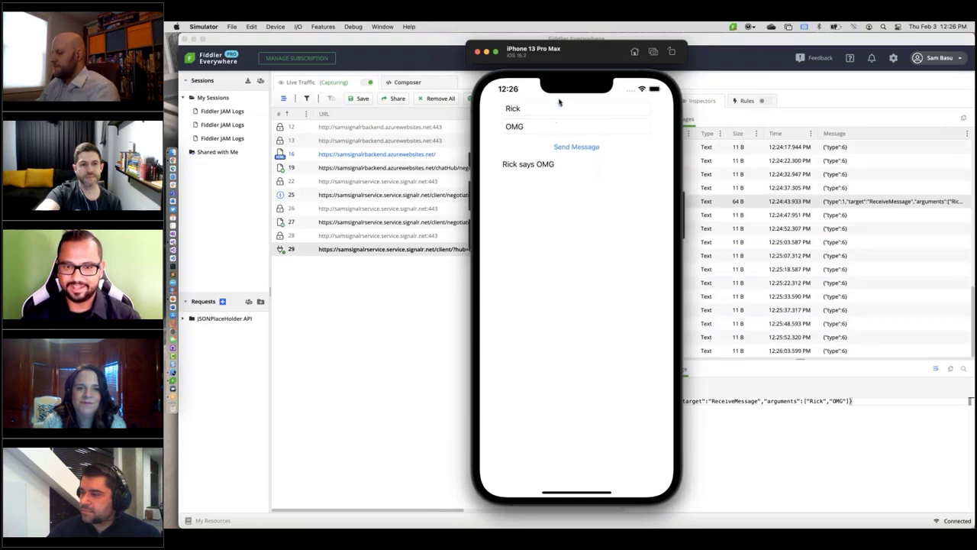
key(BackSpace)
key(BackSpace)
key(BackSpace)
key(BackSpace)
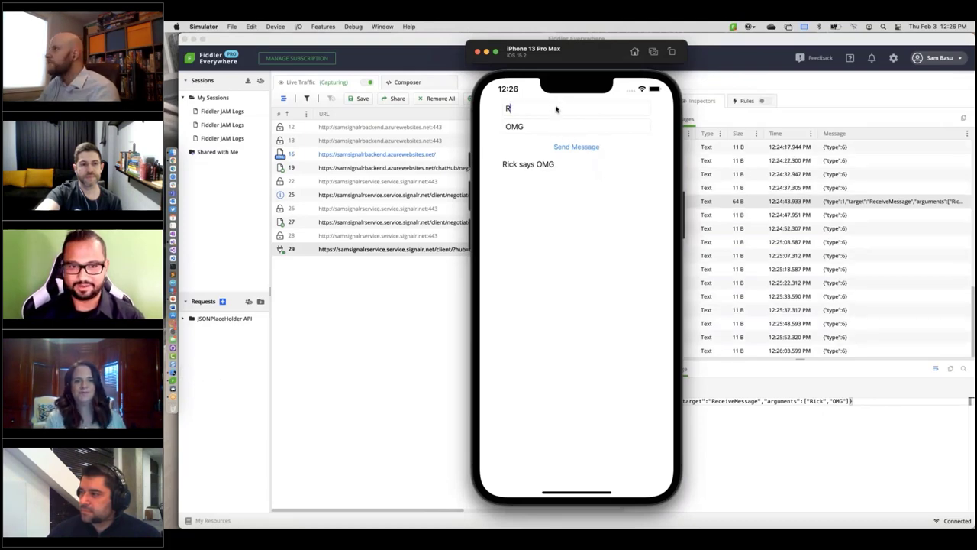
text(Mishap)
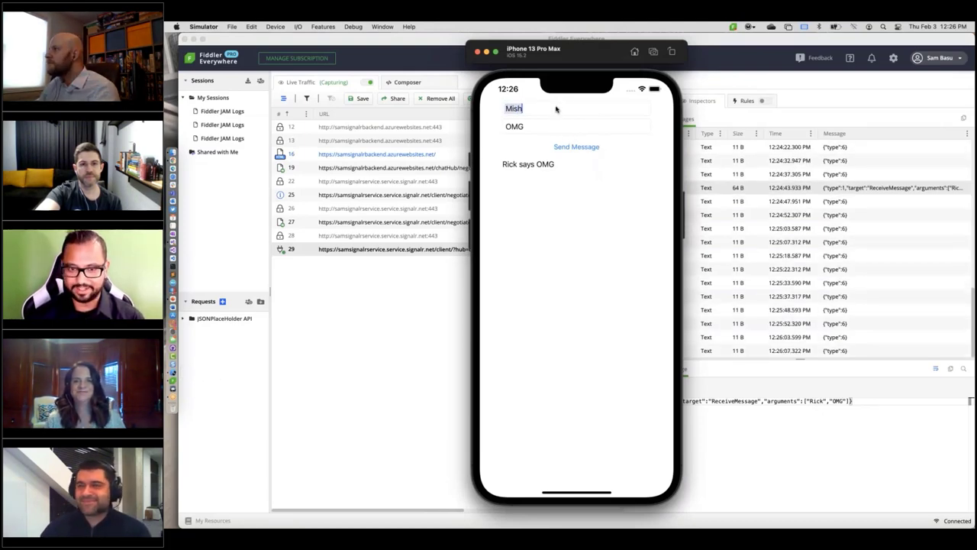
key(Tab)
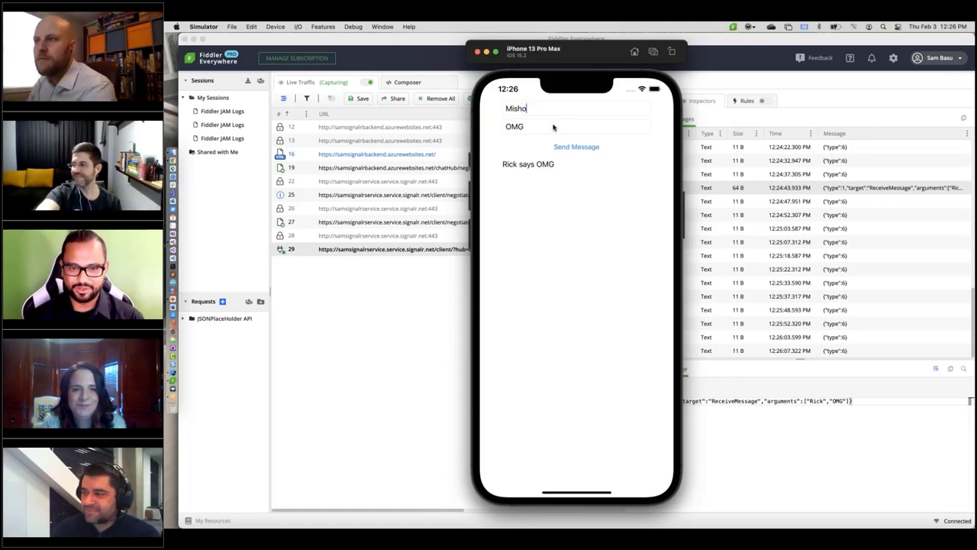
Step: Replace the chat message with "I'm cool" and send it from the simulator
click(553, 127)
key(BackSpace)
key(BackSpace)
key(BackSpace)
text(I'm c)
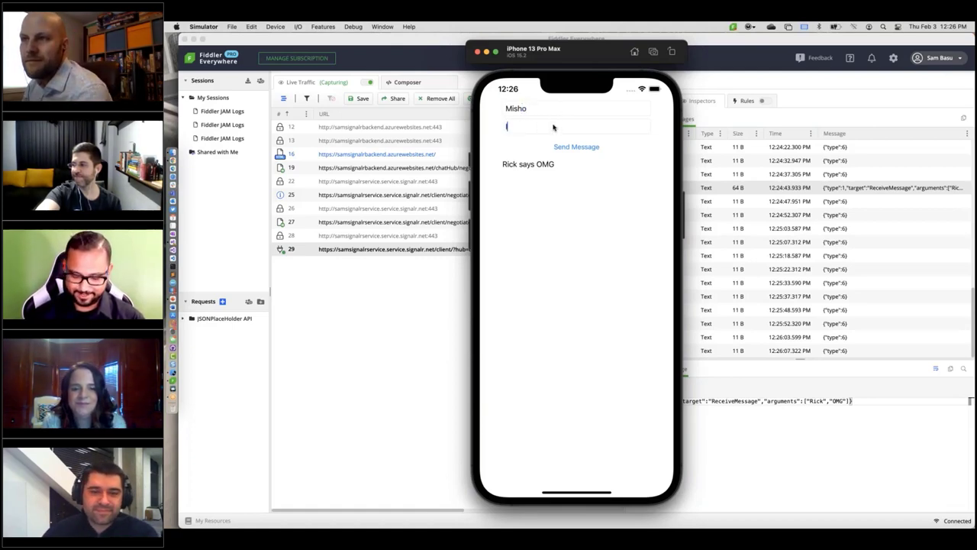
text(ool)
click(563, 146)
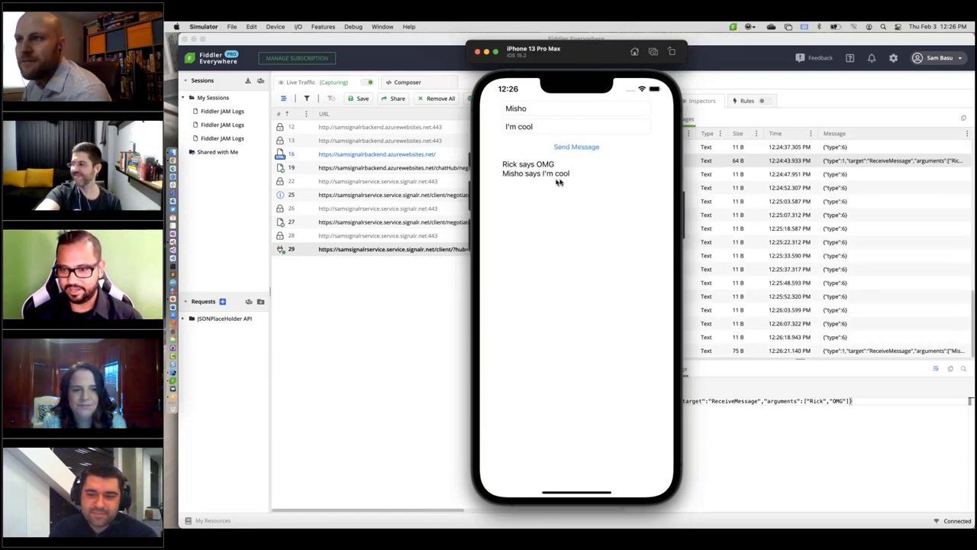
Step: Return to Fiddler Everywhere and inspect the content of the newest ReceiveMessage entry
click(911, 338)
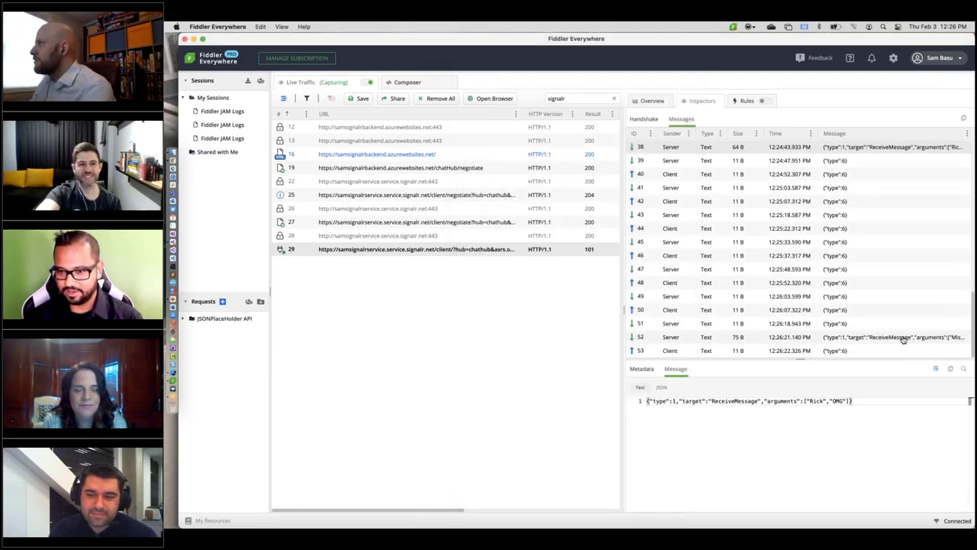
click(909, 336)
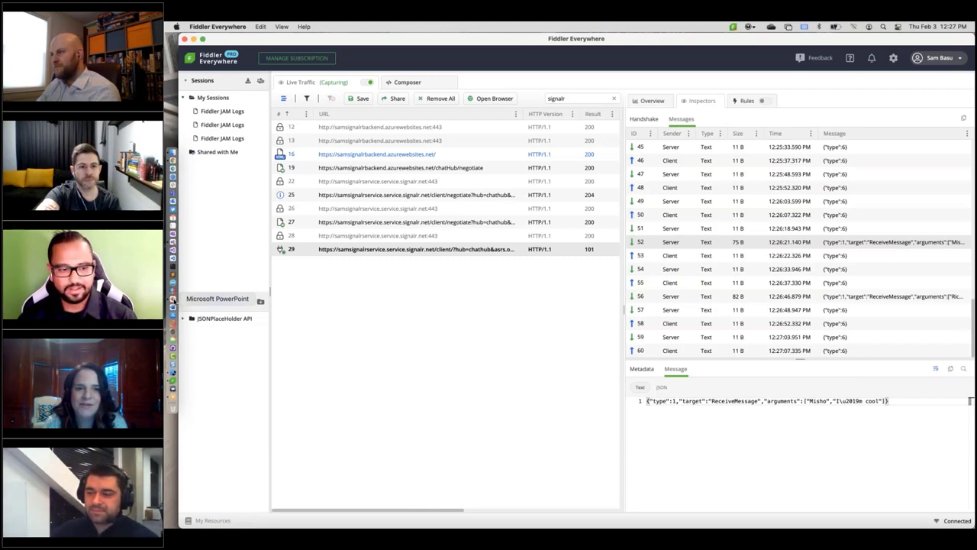
Step: Switch to PowerPoint, start the slide show at "Time for some Demos", make it full screen, and advance to the "Quick Poll" slide
click(174, 300)
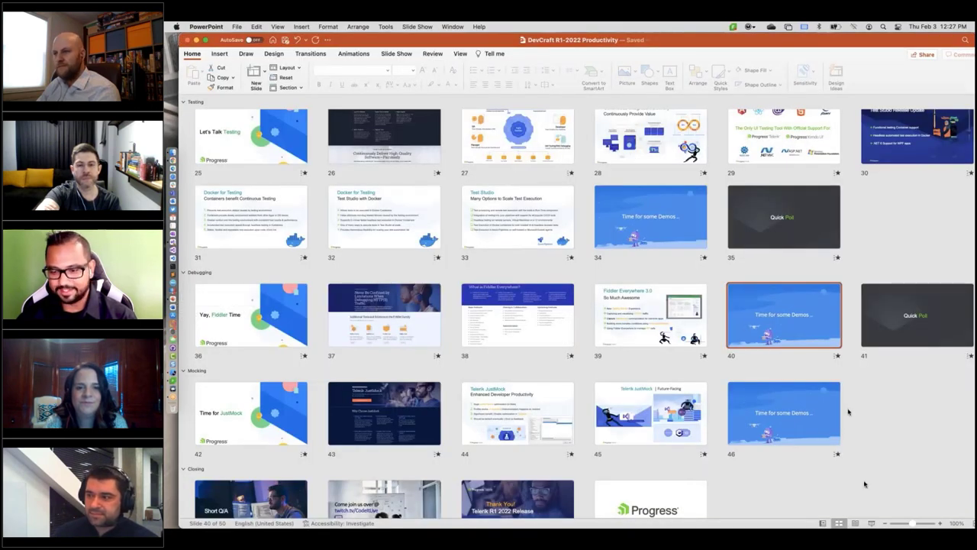
click(872, 525)
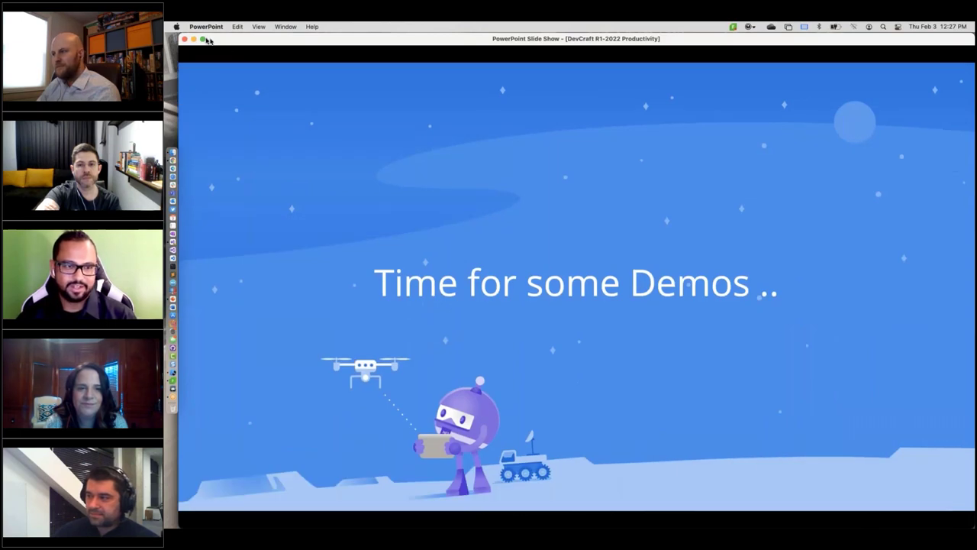
click(202, 39)
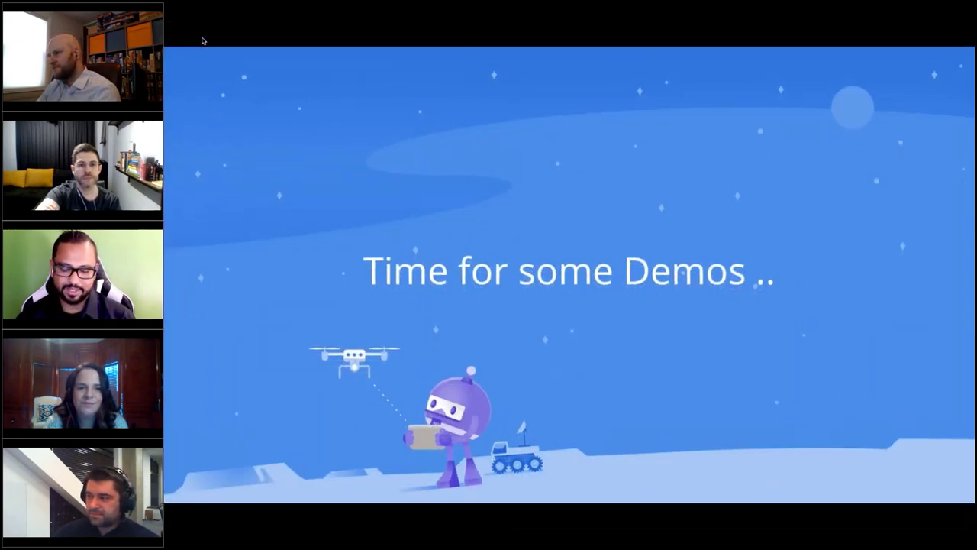
key(Right)
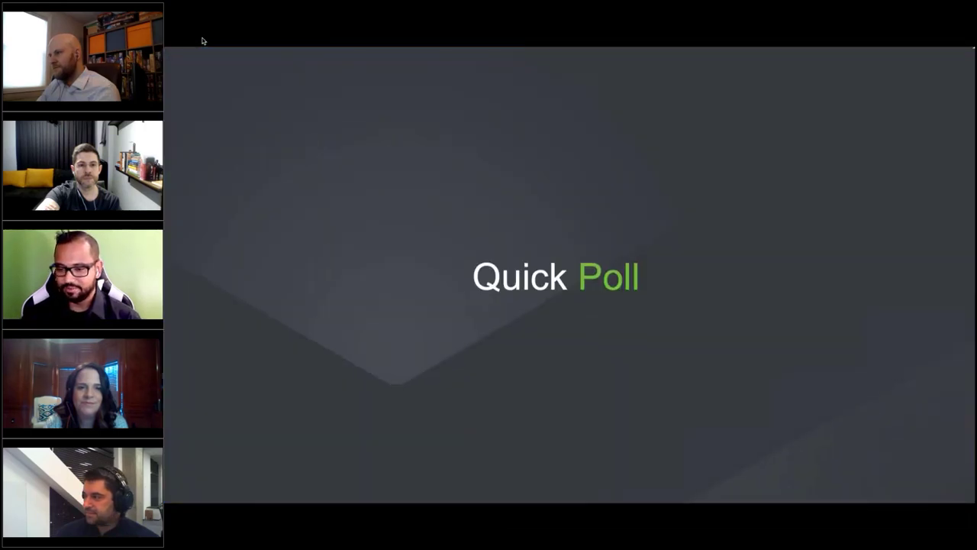